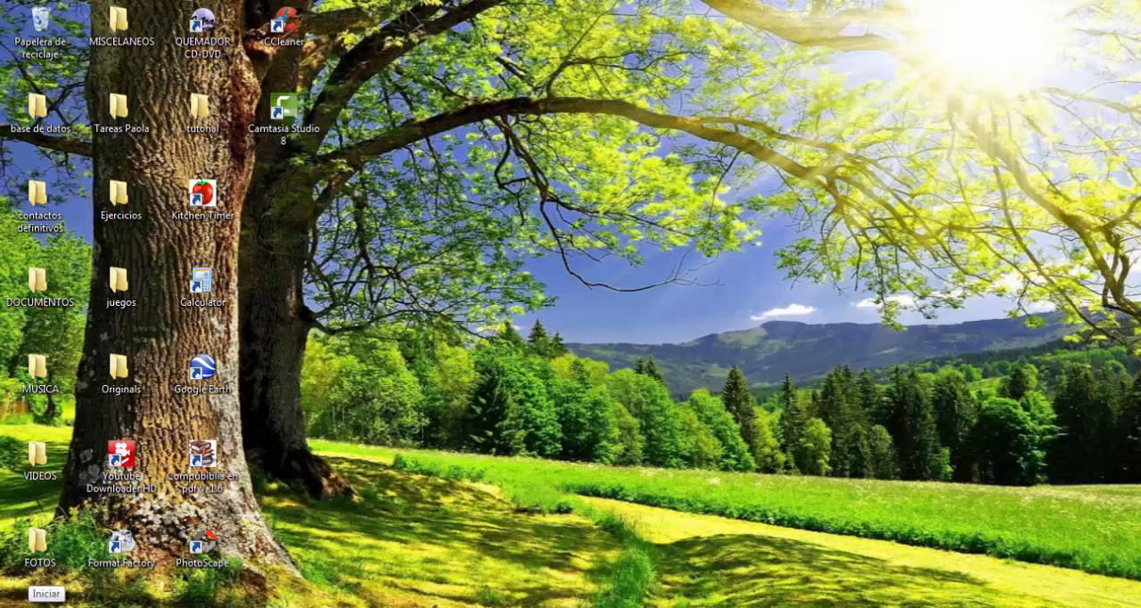
Launch Microsoft Access 2010 from the Microsoft Office programs folder.
click(36, 603)
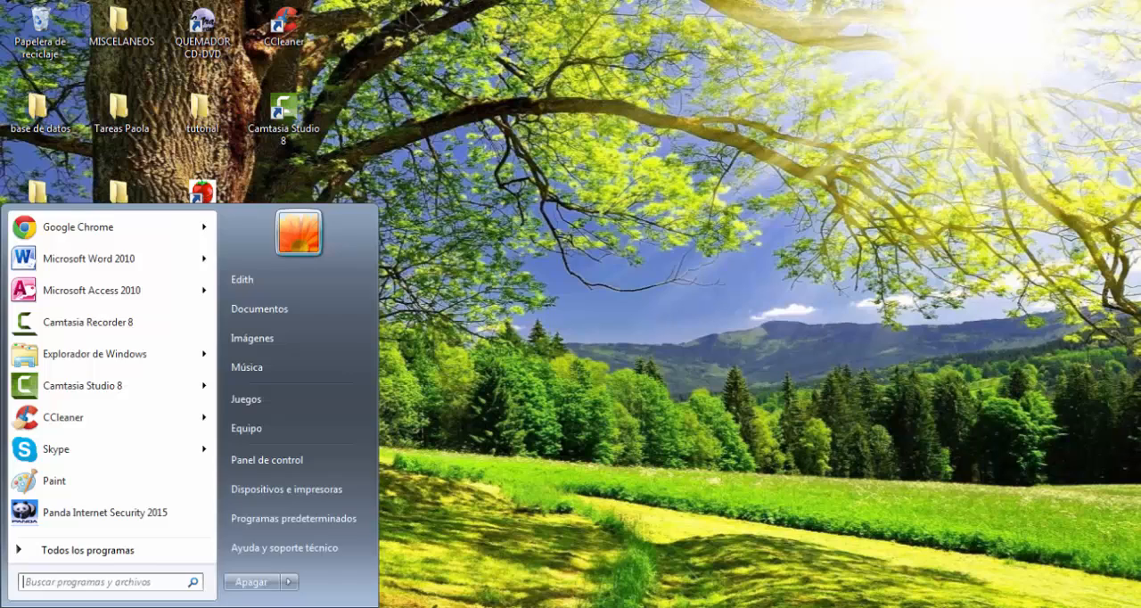
click(70, 551)
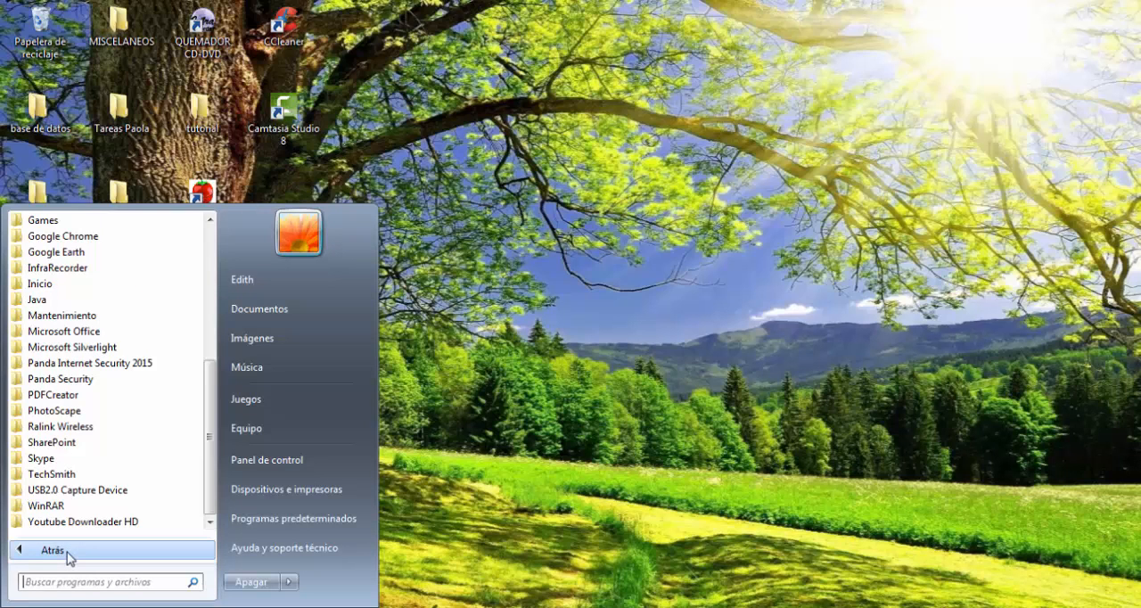
click(77, 332)
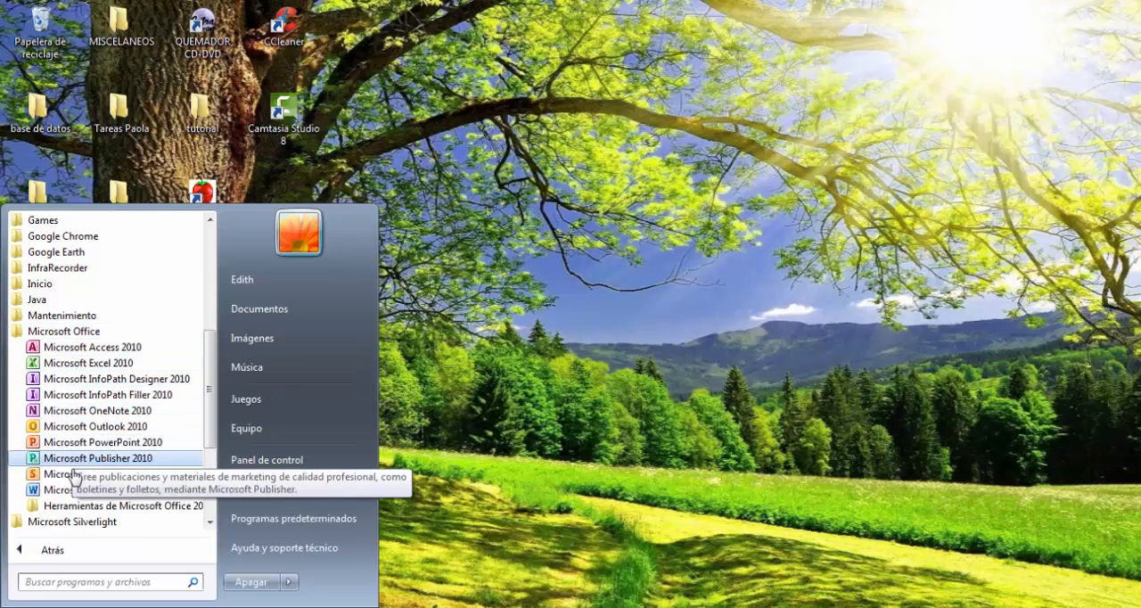
click(116, 348)
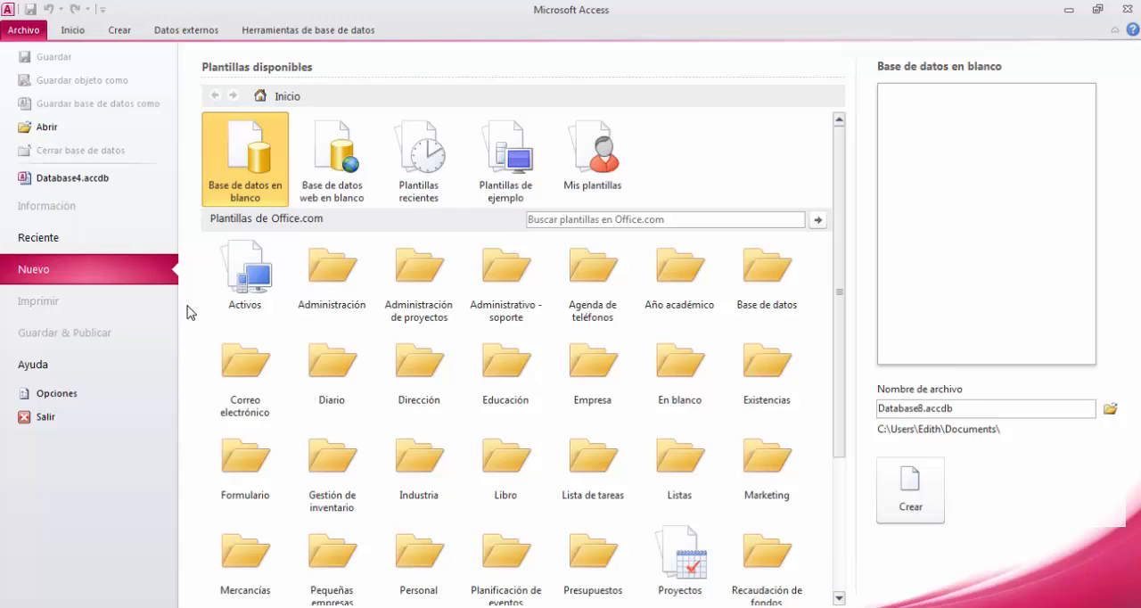
Examine the Inicio, Crear, Datos externos and Herramientas de base de datos commands with no database open.
click(76, 32)
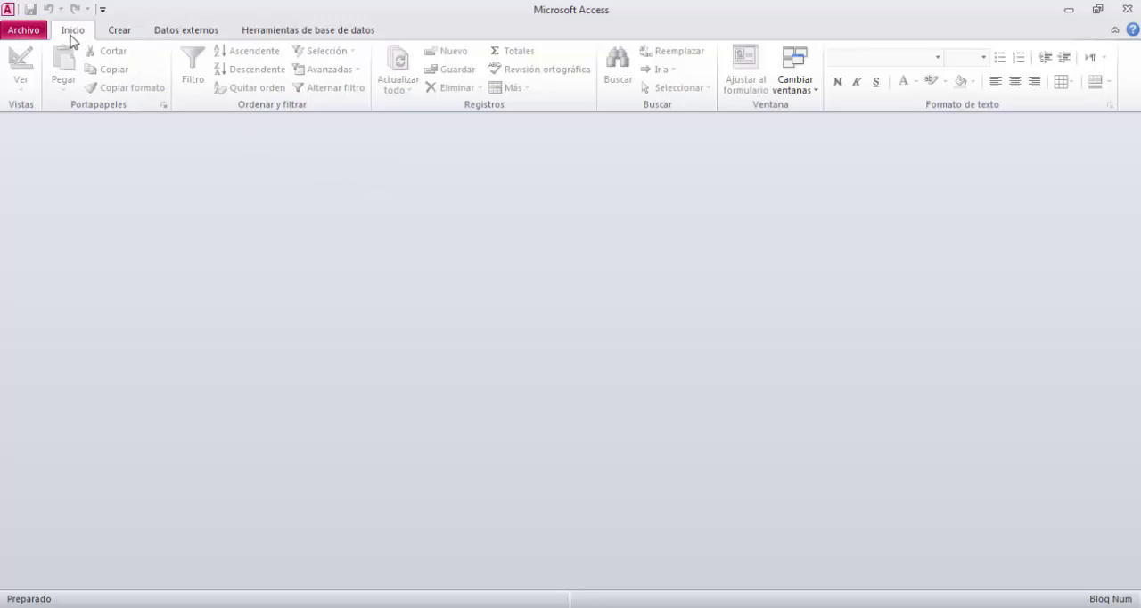
click(120, 31)
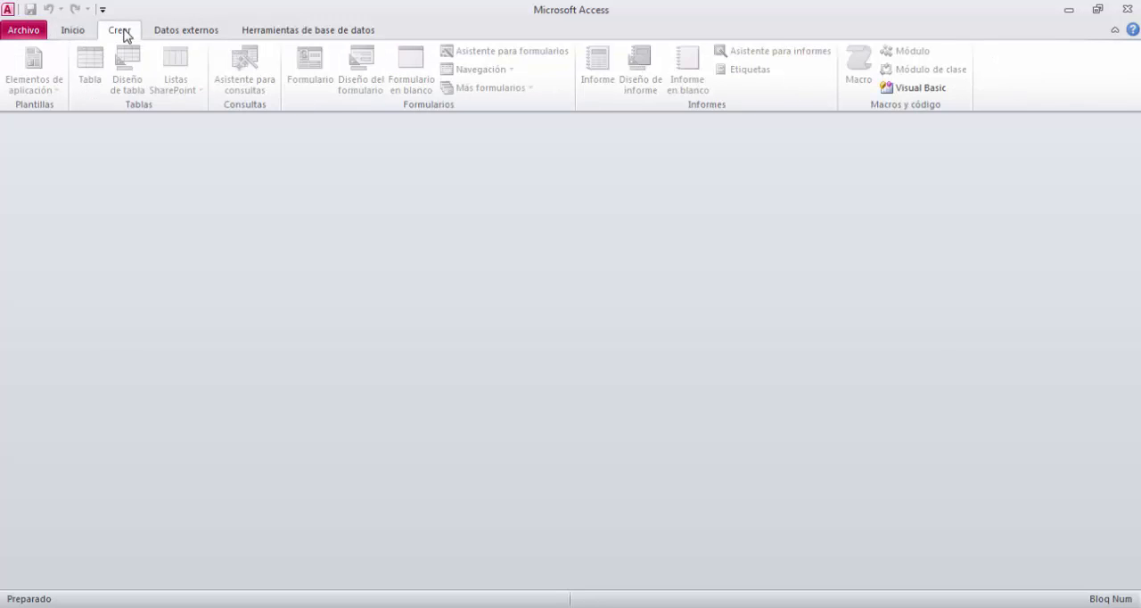
click(182, 32)
click(288, 30)
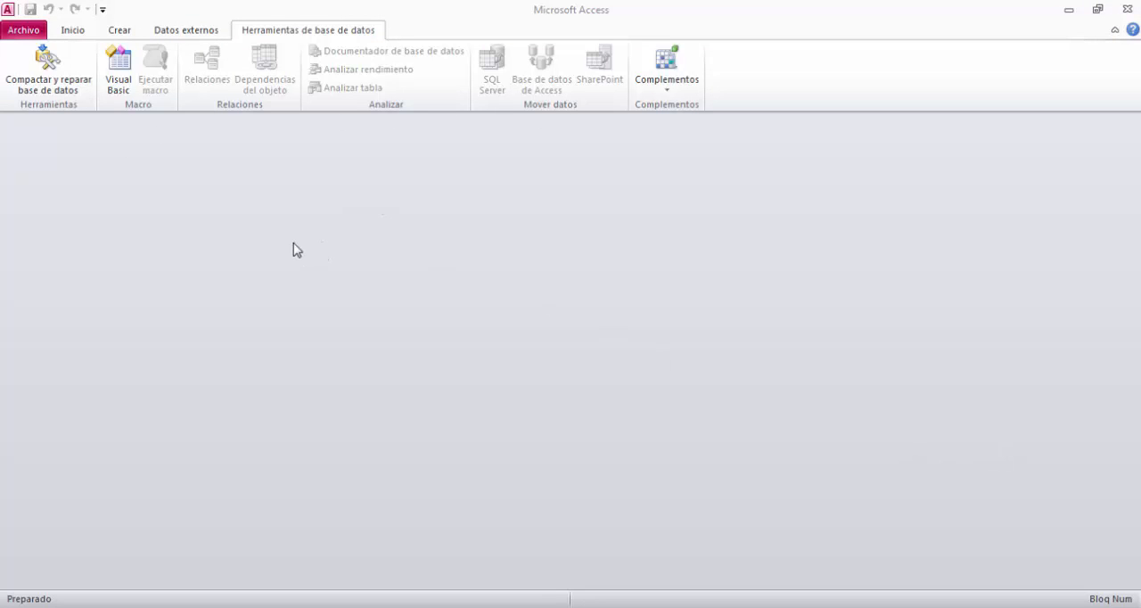
Browse the Documents library for existing Access databases, and leave the file browser without opening one.
click(24, 30)
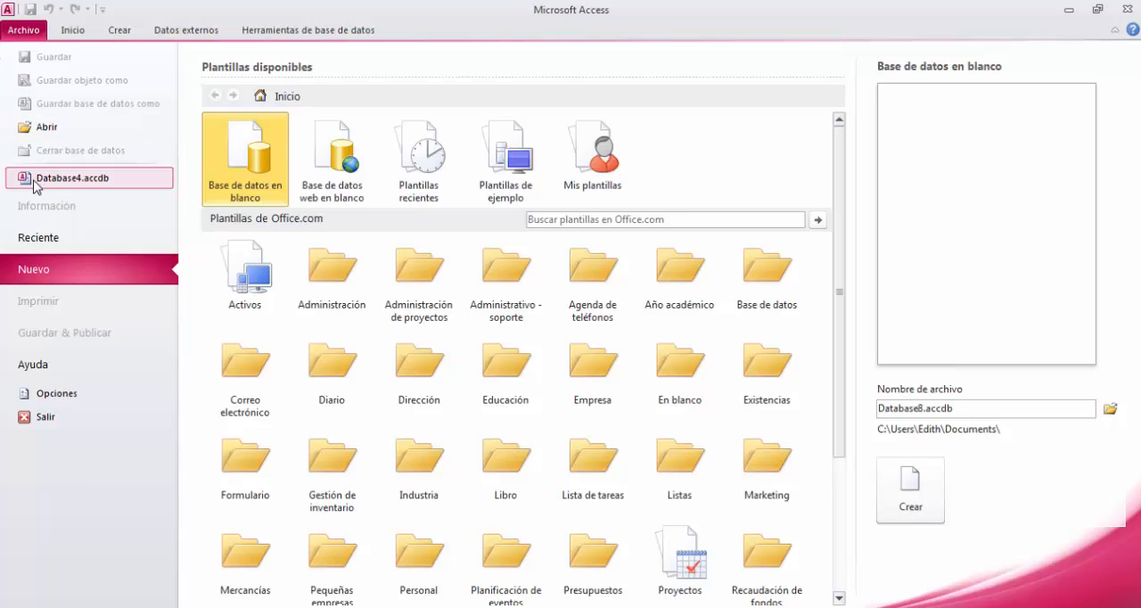
click(37, 132)
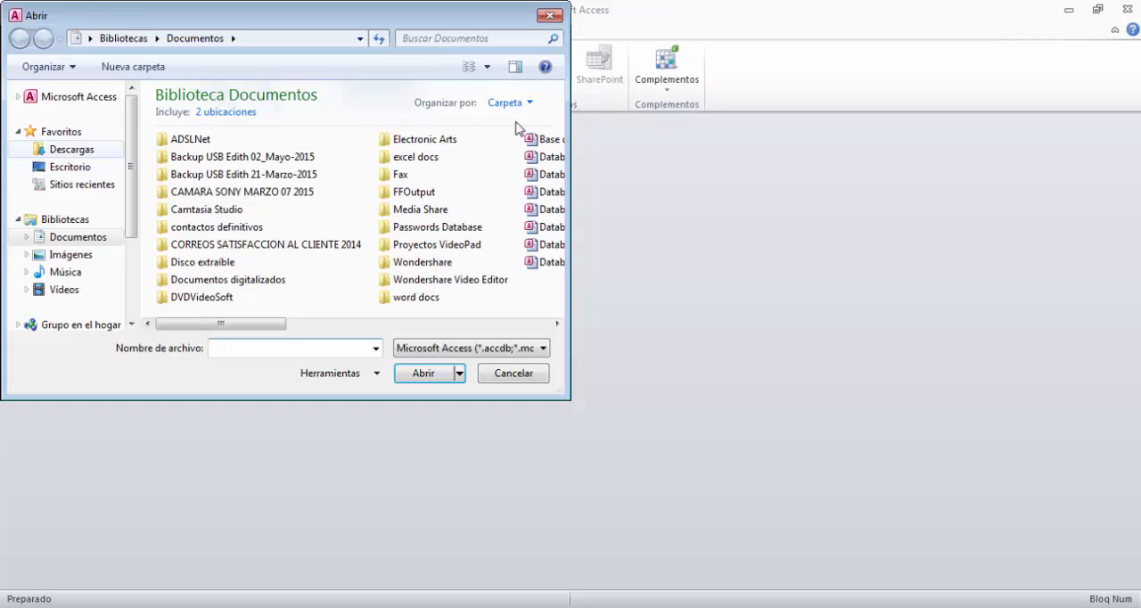
scroll(131, 178, down, 3)
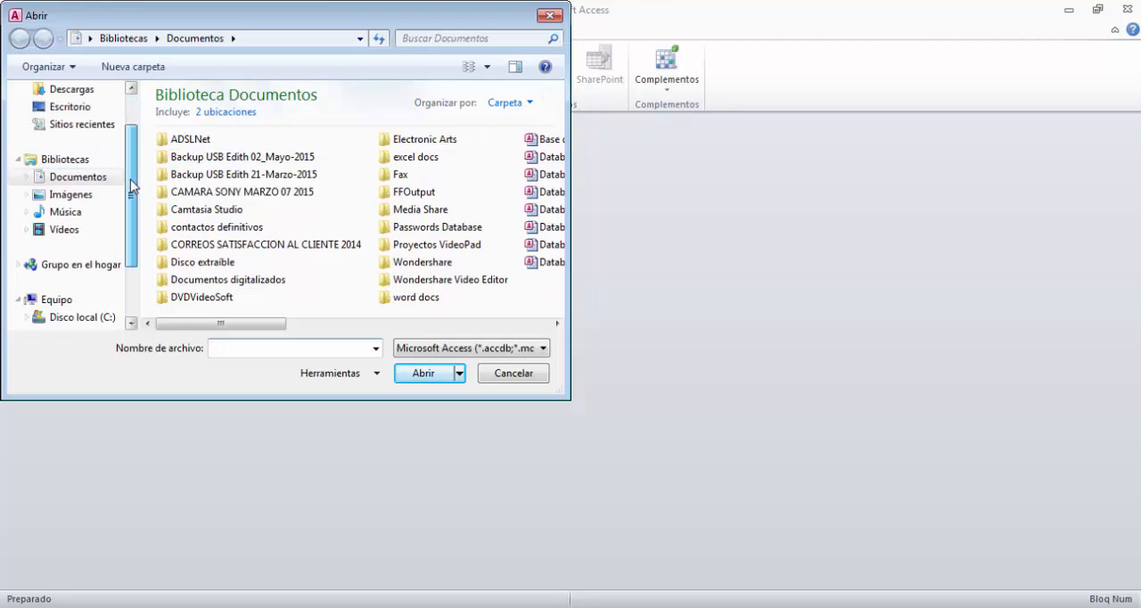
scroll(133, 223, up, 1)
scroll(132, 234, up, 3)
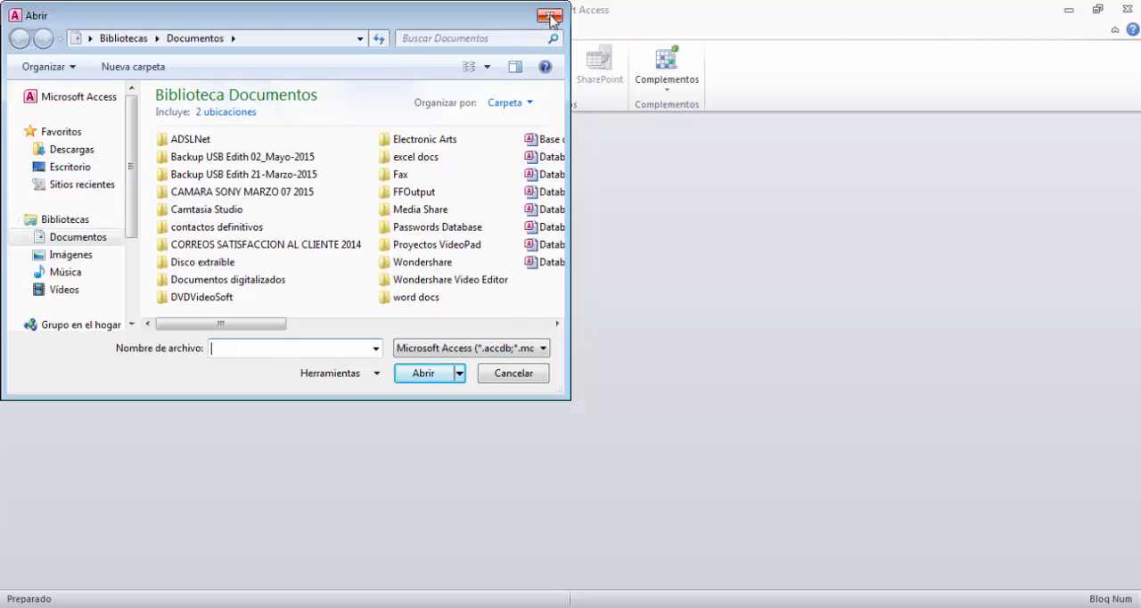
click(504, 378)
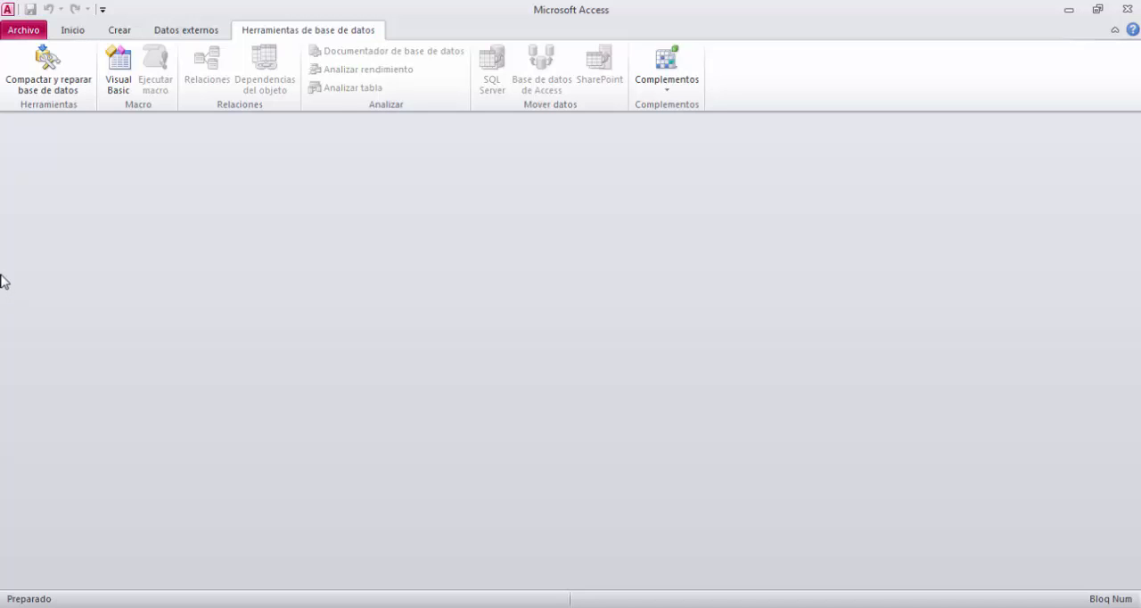
Review the recent databases, the available templates for new databases, and the Office help and support information.
click(19, 32)
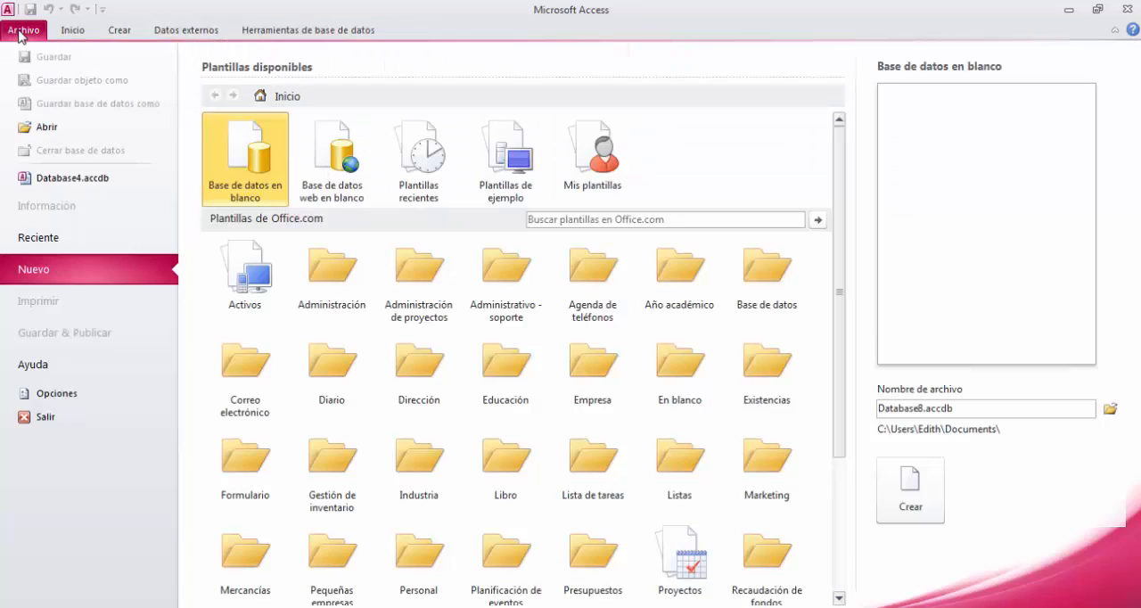
click(28, 247)
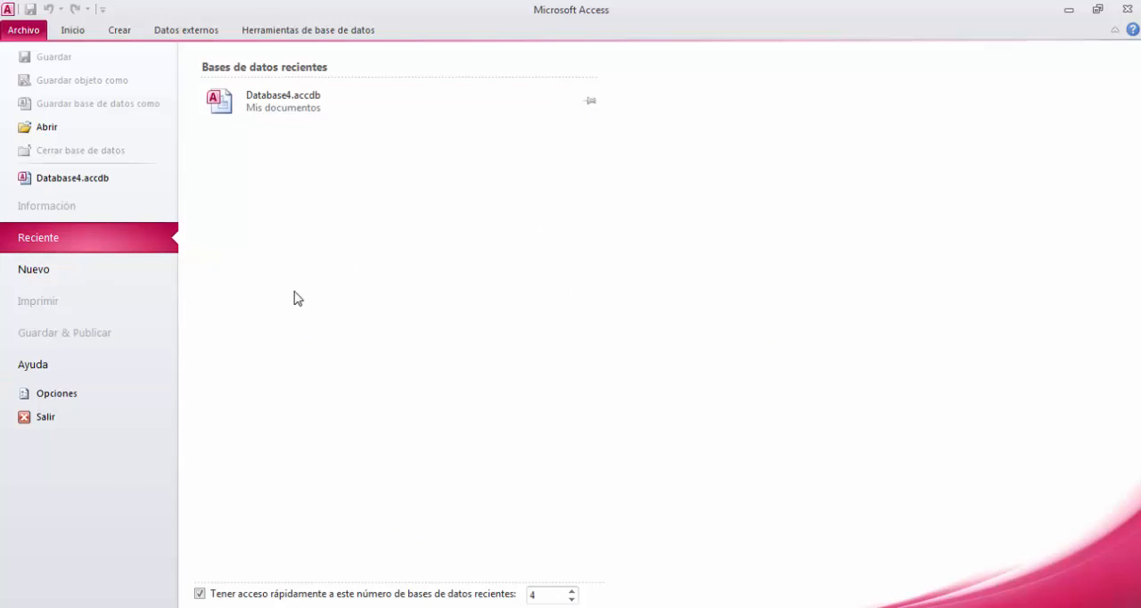
click(70, 281)
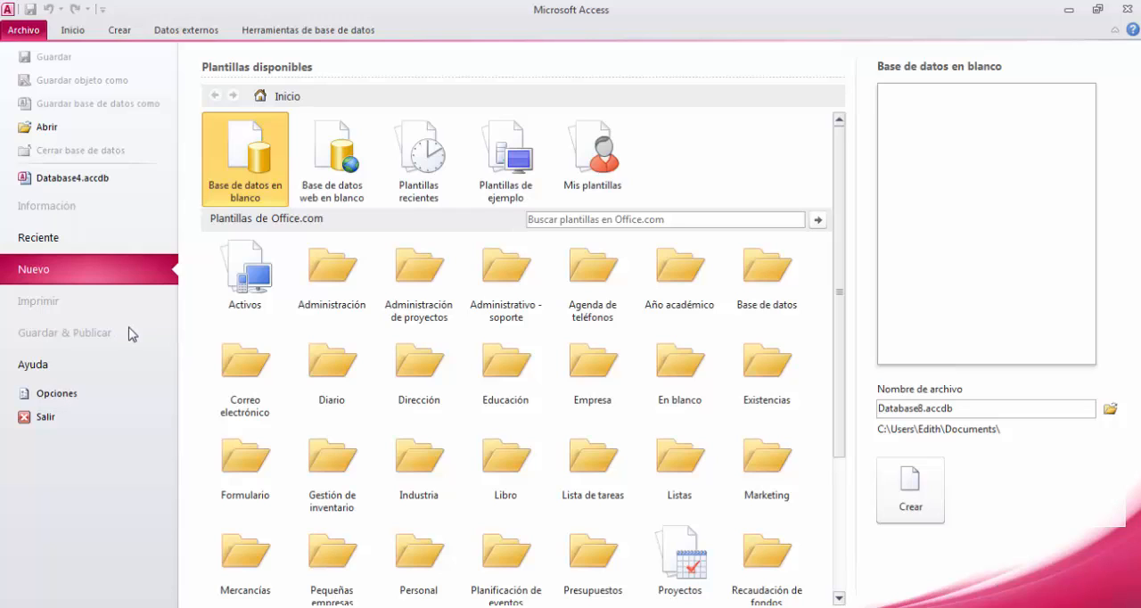
click(54, 363)
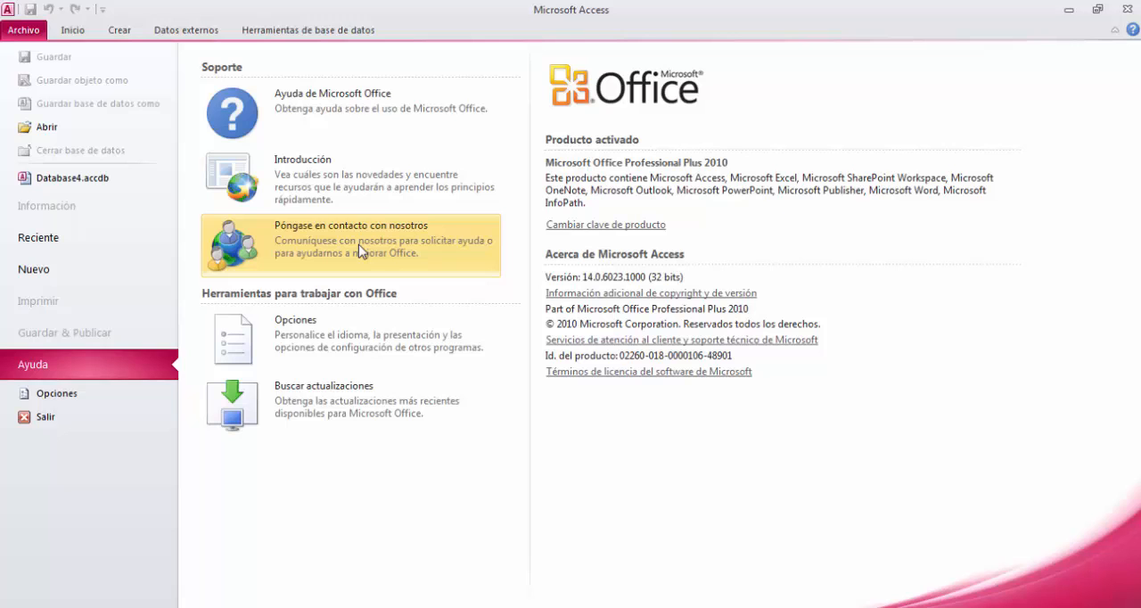
Look at the general Access options and close them without changing any setting.
click(80, 400)
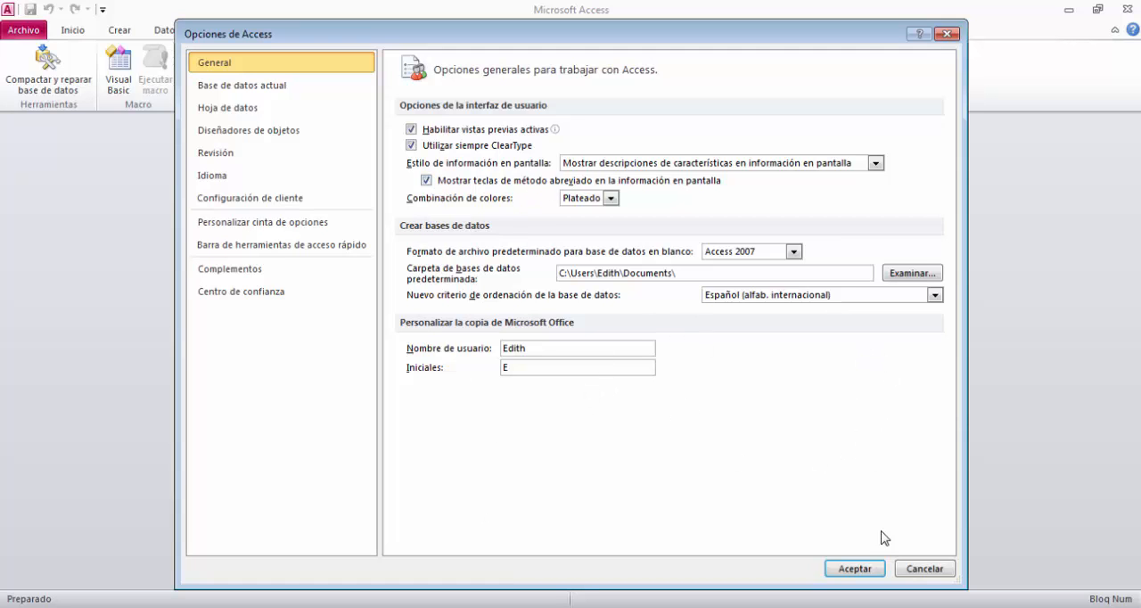
click(881, 570)
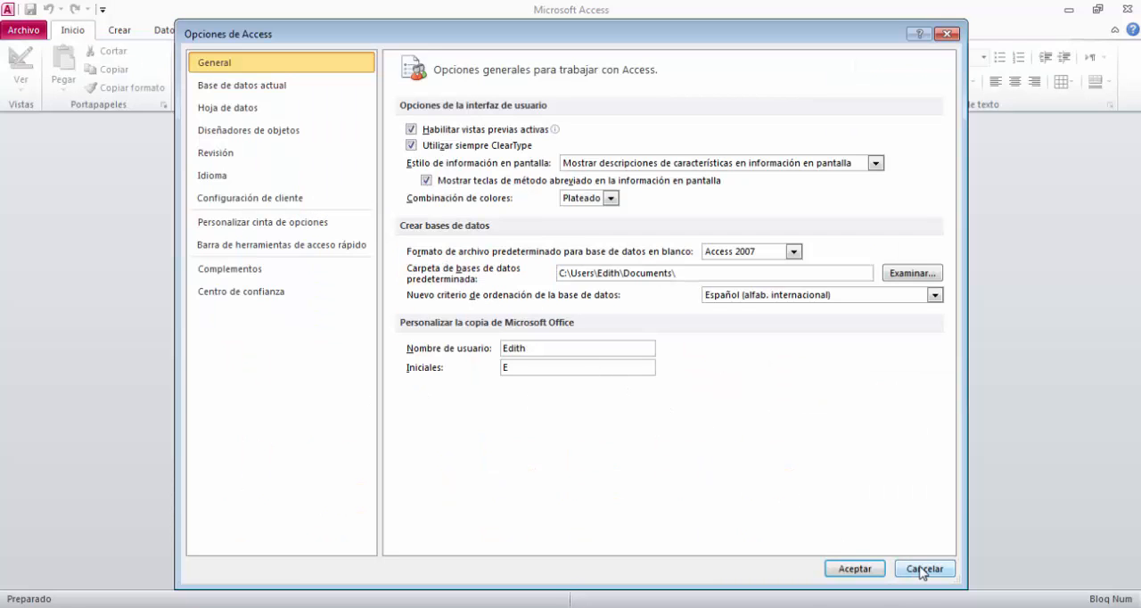
click(913, 571)
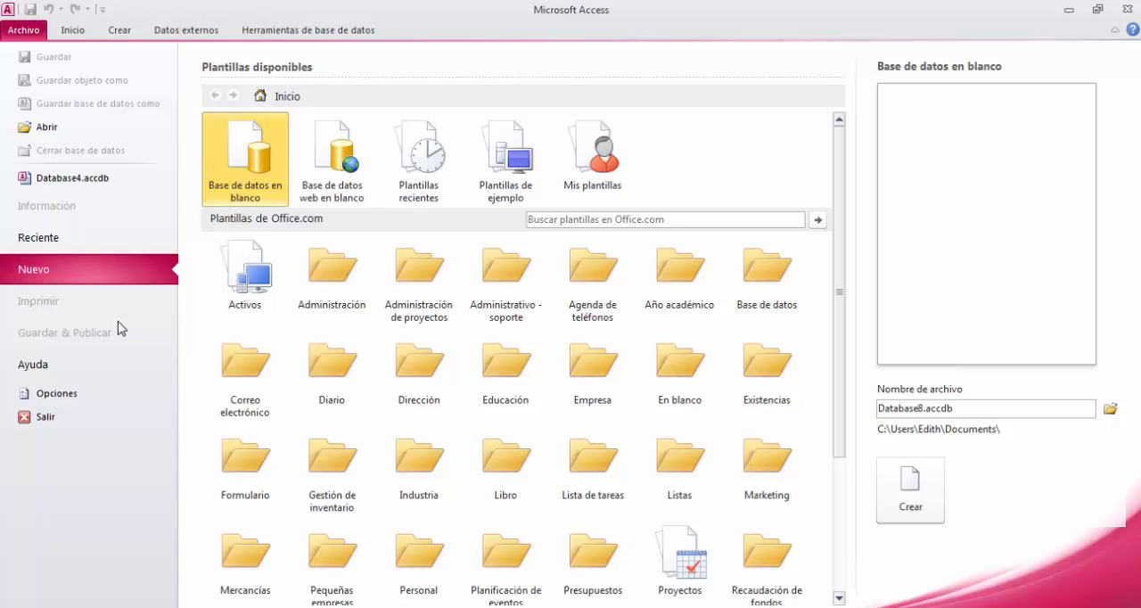
Create a blank database with the suggested file name Database8.accdb.
click(73, 32)
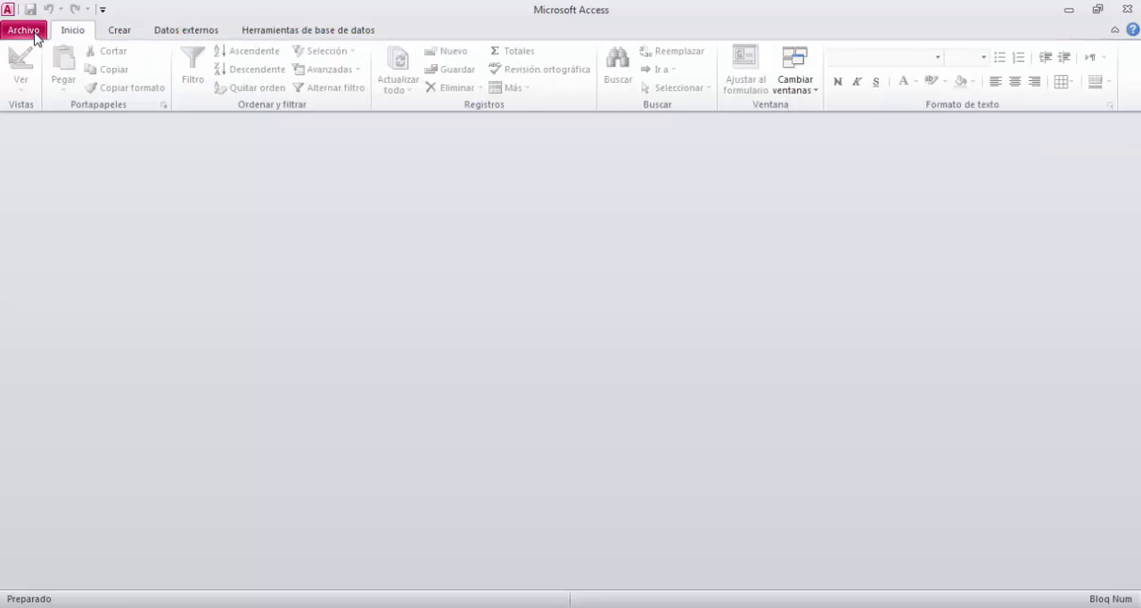
click(34, 34)
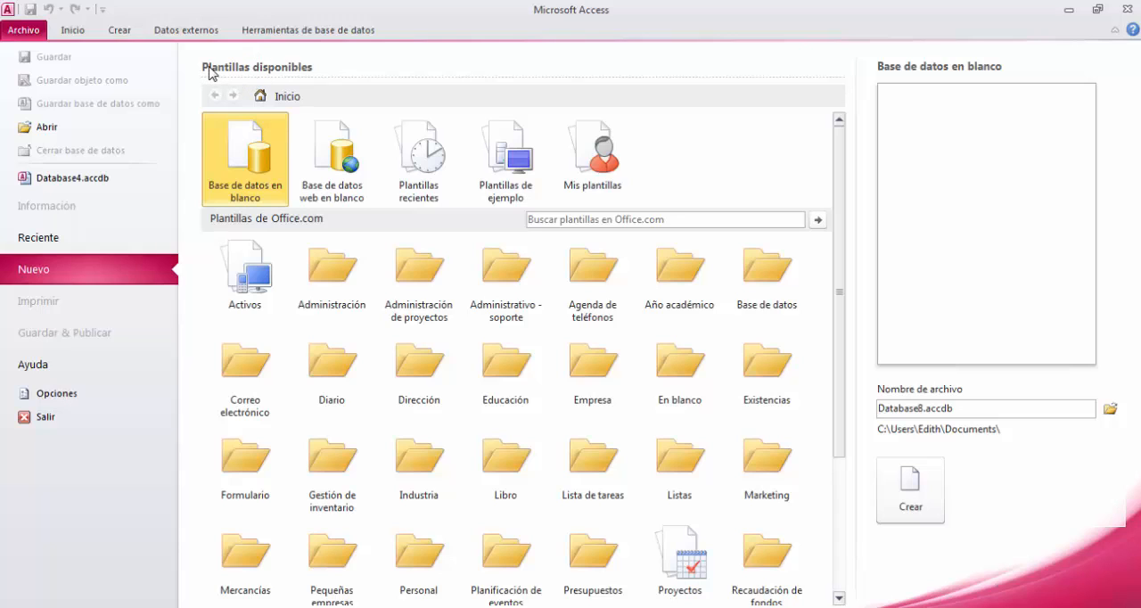
double_click(252, 153)
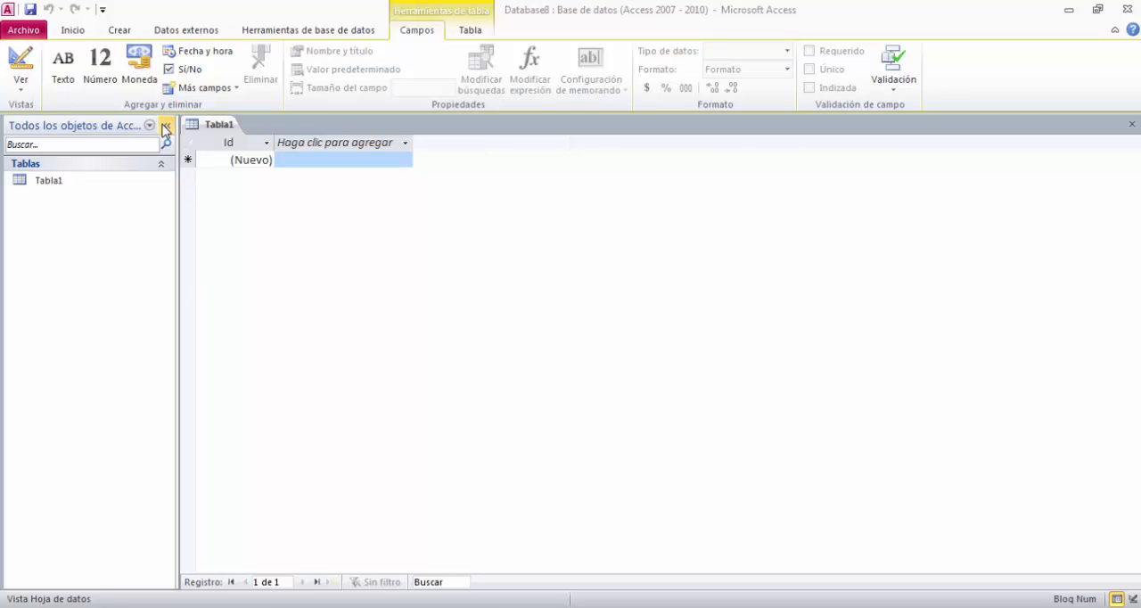
Collapse and reopen the Navigation Pane that lists the database objects.
click(165, 127)
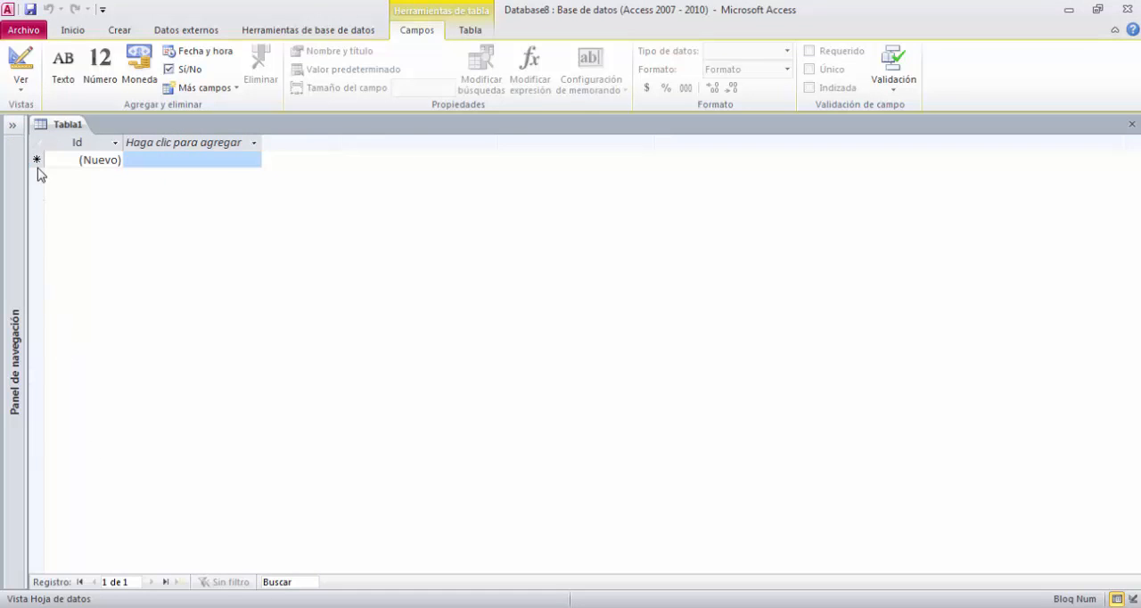
click(13, 128)
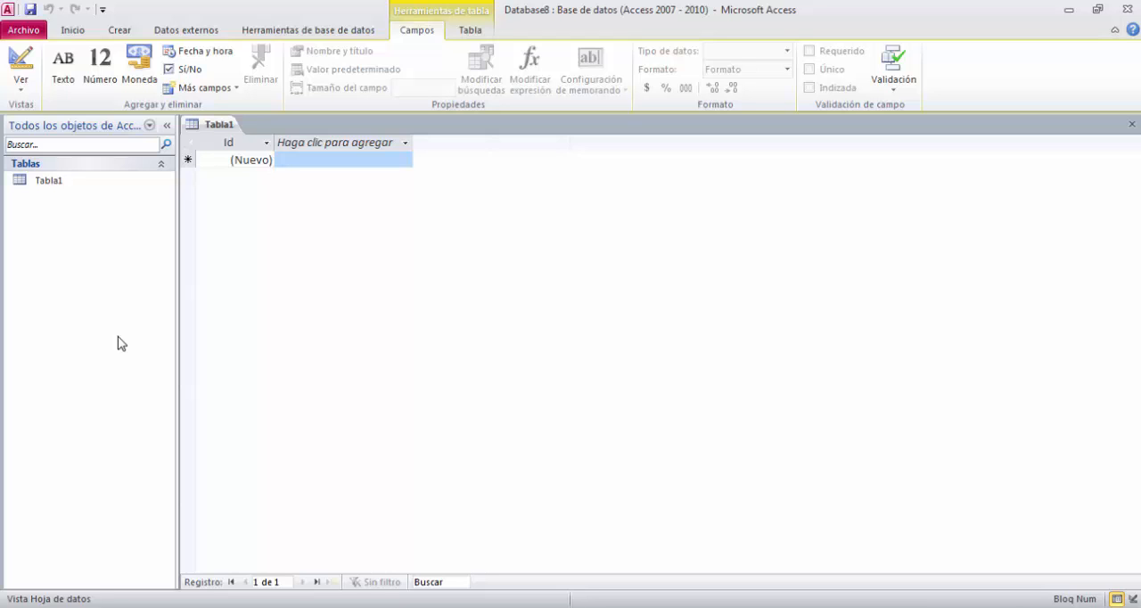
key(F11)
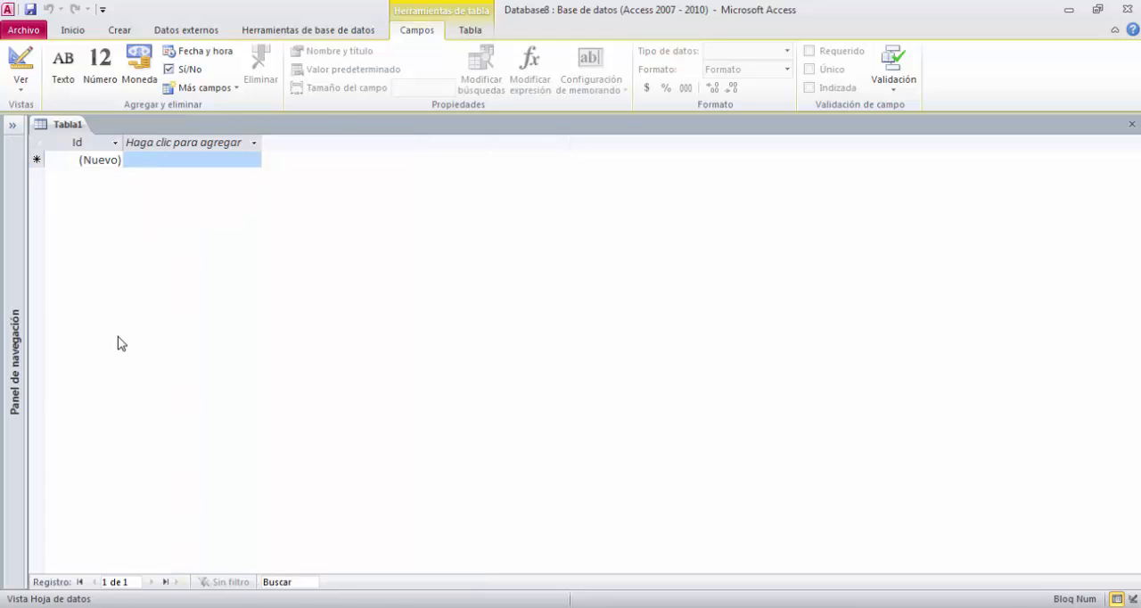
click(24, 169)
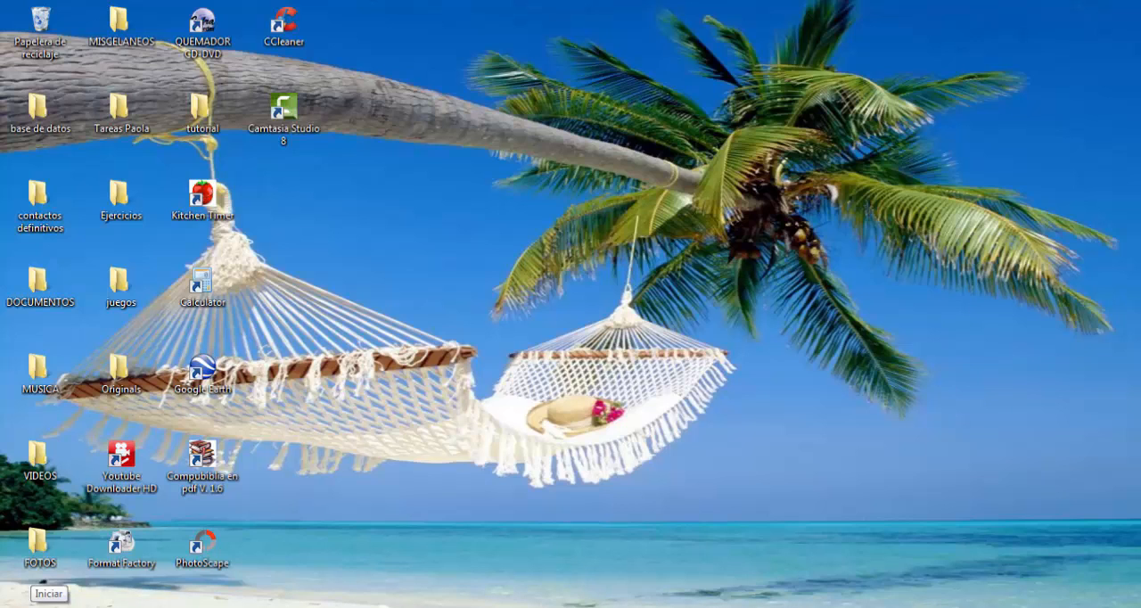
Start Microsoft Access 2010 again and create a blank database named empleados.
click(10, 600)
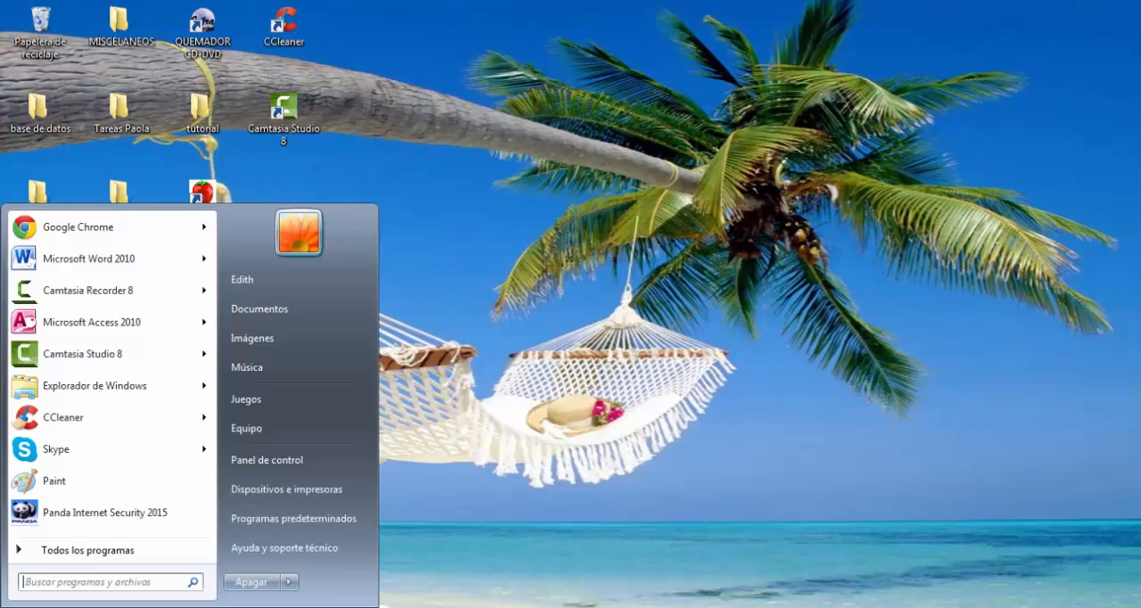
click(74, 323)
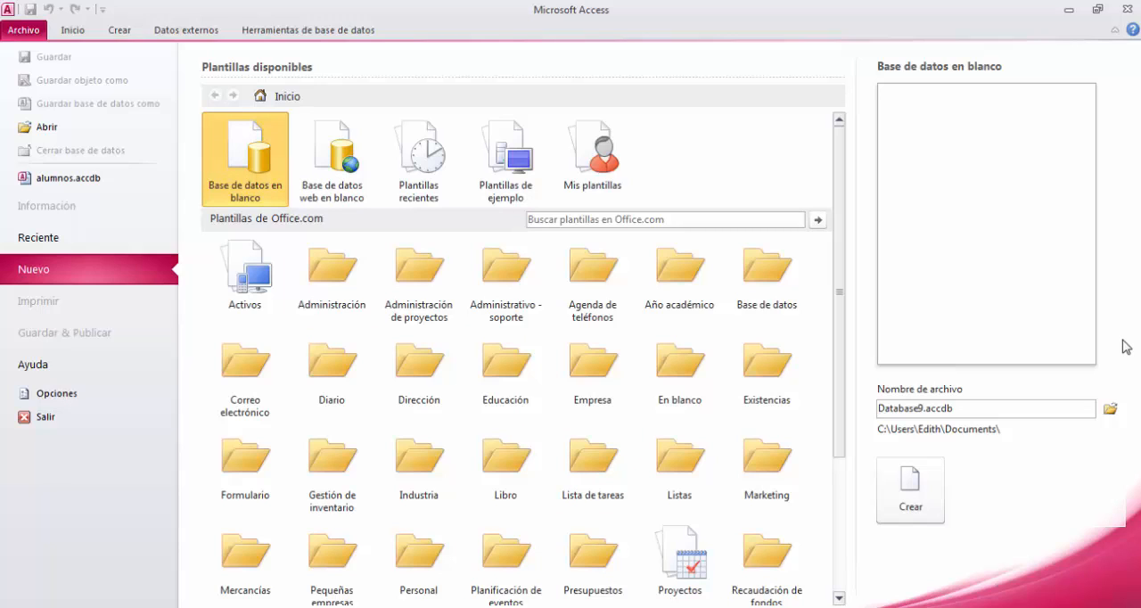
click(1011, 413)
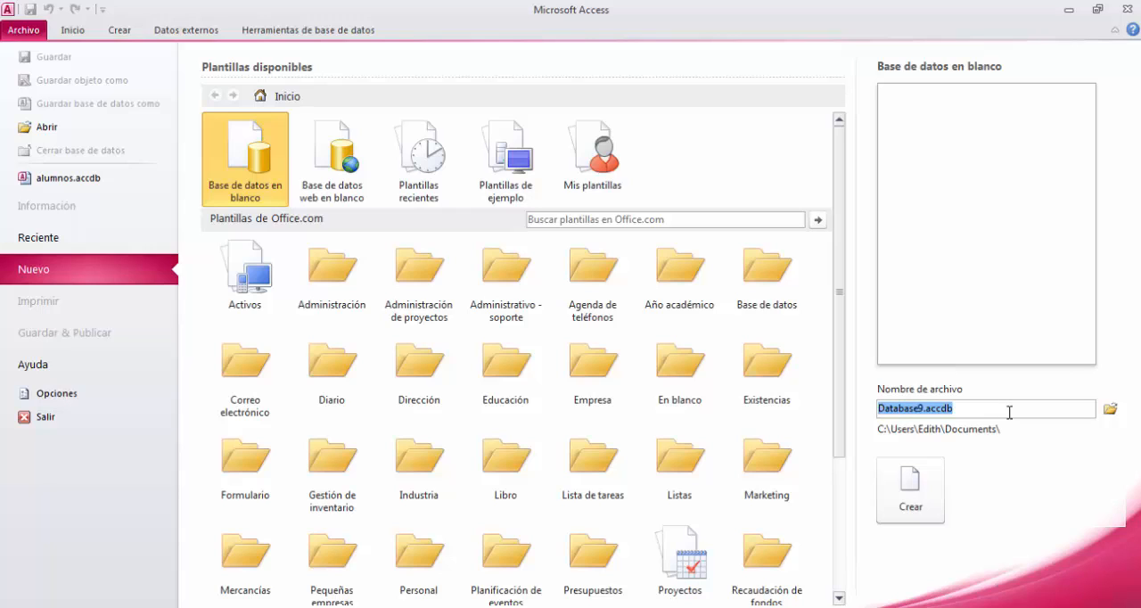
text(em)
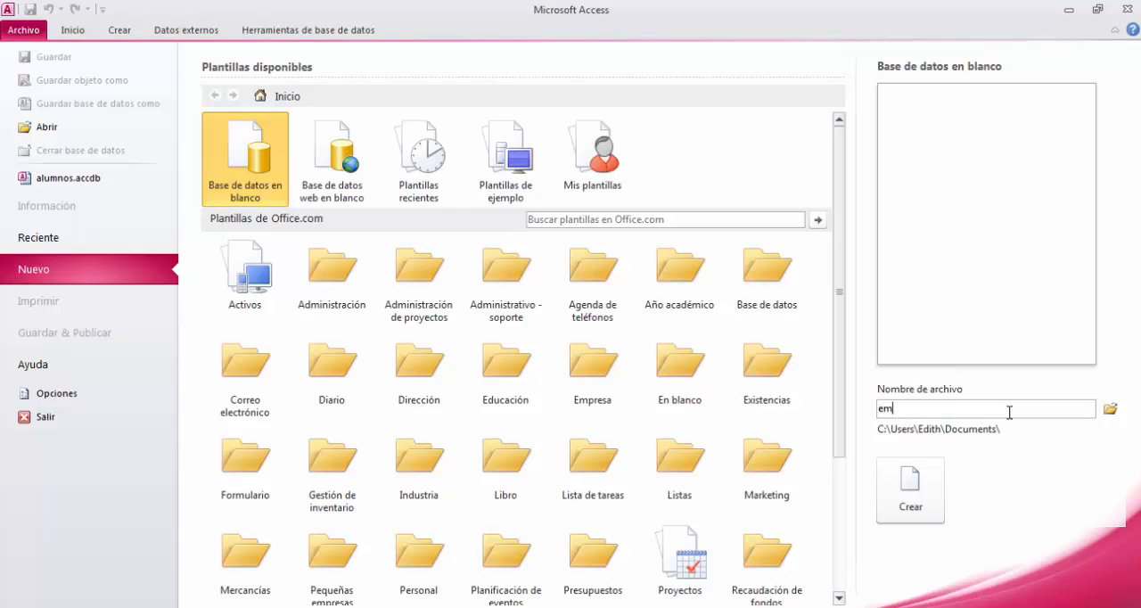
text(pleados)
click(930, 491)
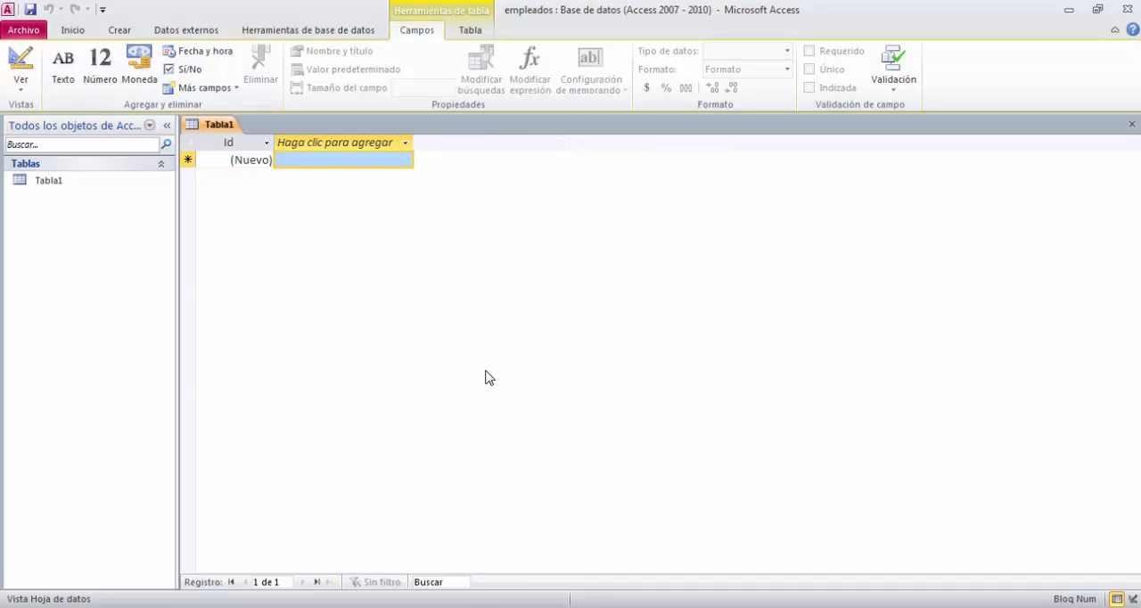
Add a new table to the empleados database.
click(107, 32)
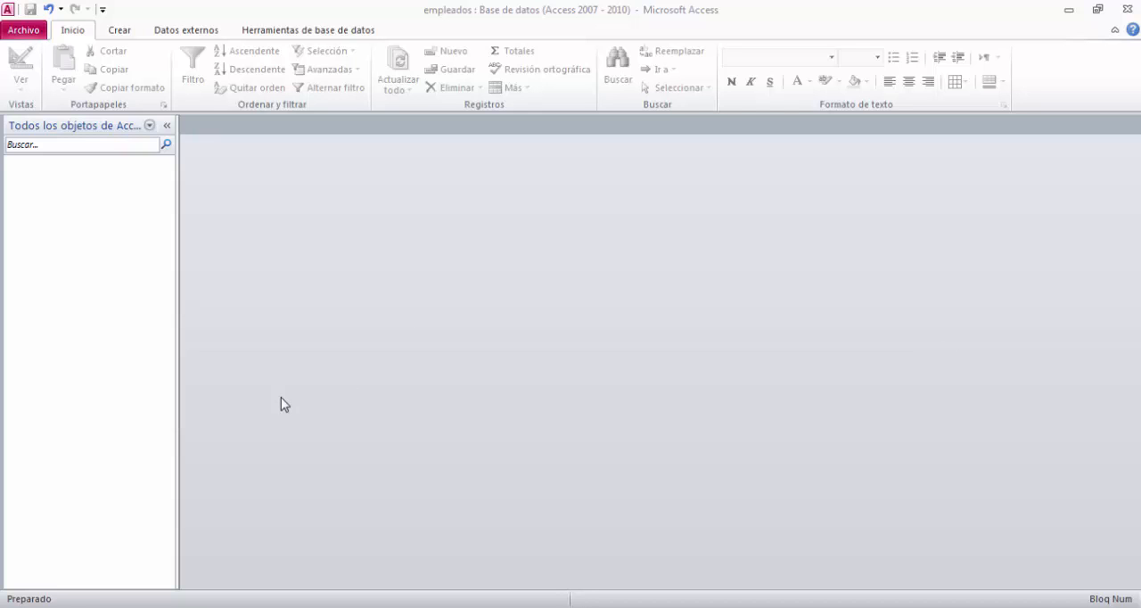
click(118, 30)
click(94, 64)
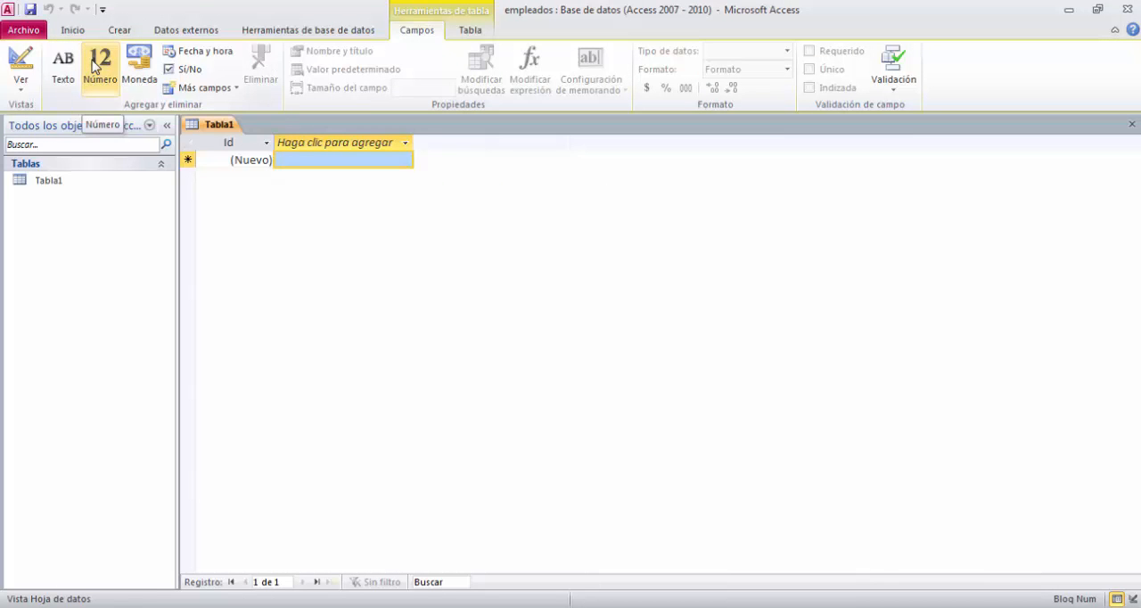
Switch Tabla1 to Design view, saving the table under the name datos_personales.
click(53, 182)
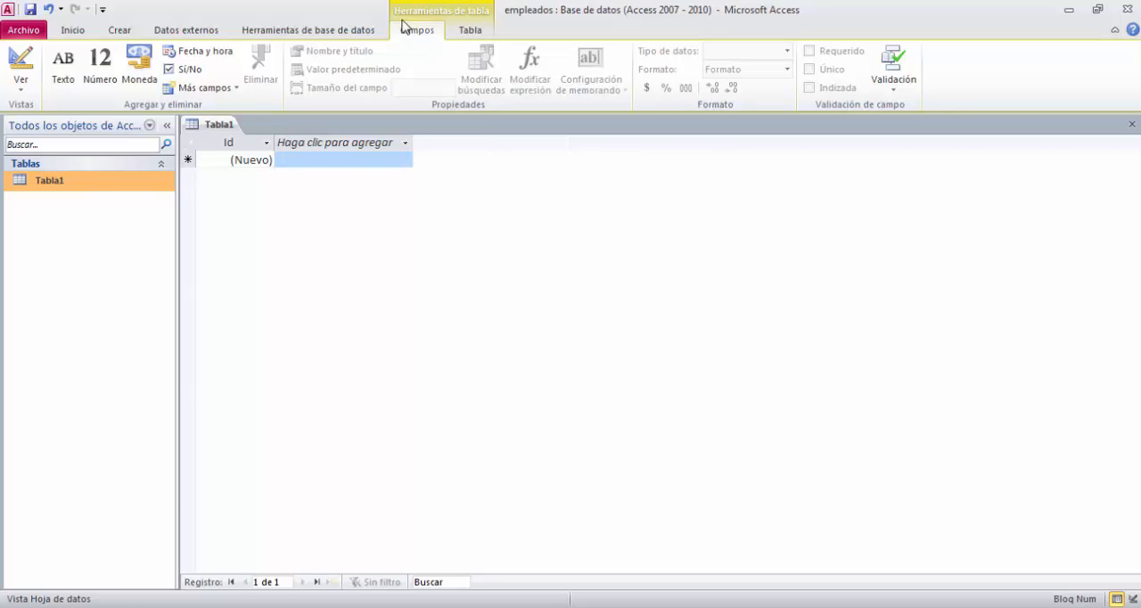
click(23, 89)
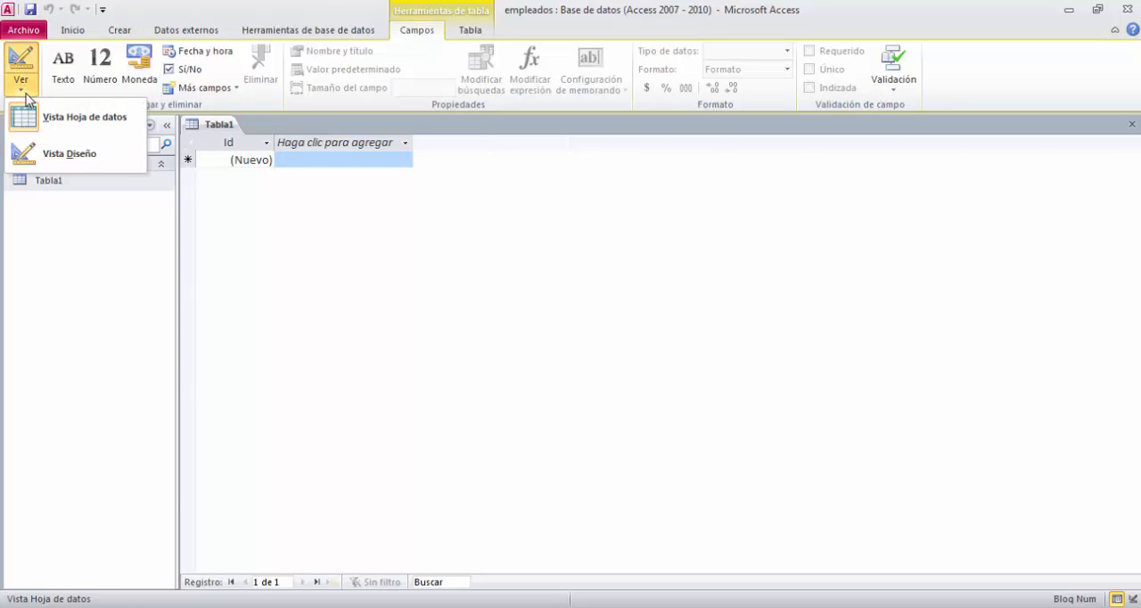
click(62, 148)
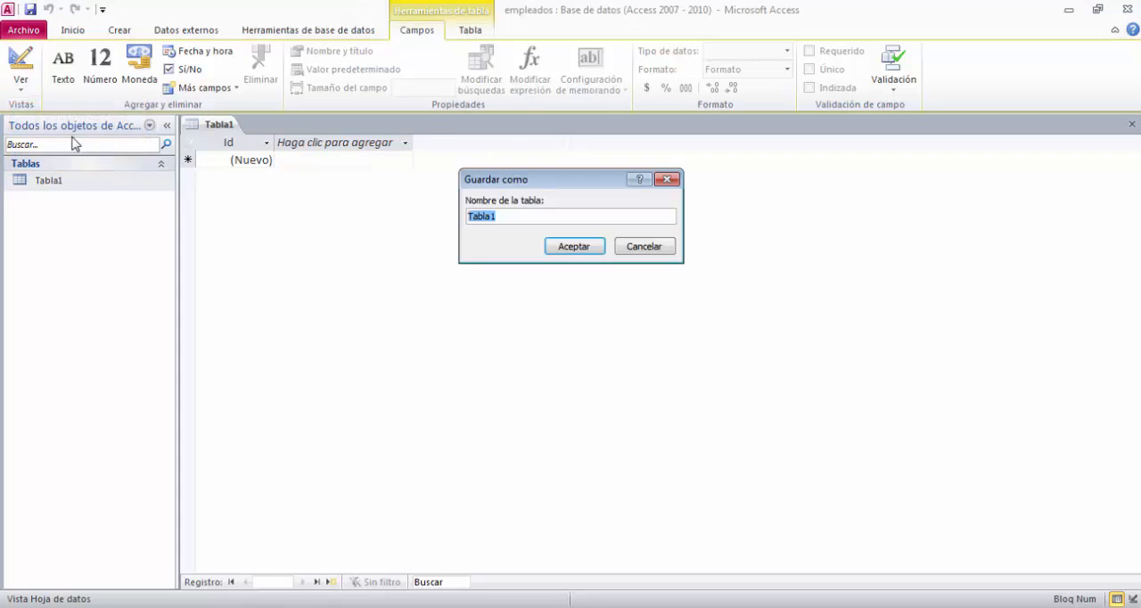
click(510, 217)
key(BackSpace)
key(BackSpace)
key(BackSpace)
key(BackSpace)
key(BackSpace)
key(BackSpace)
text(datos_personales)
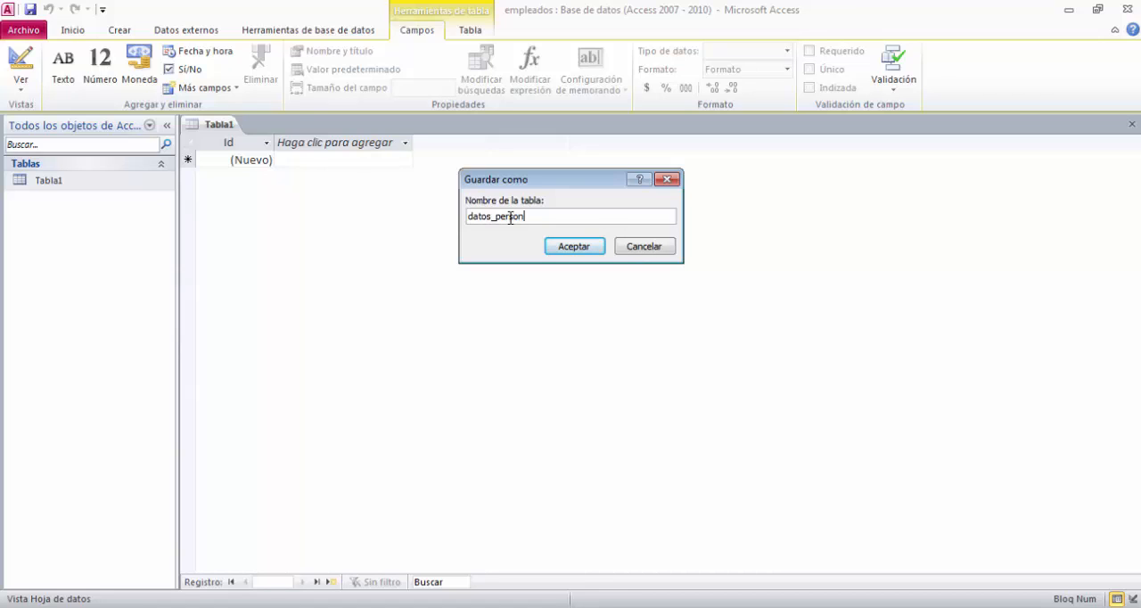
click(560, 253)
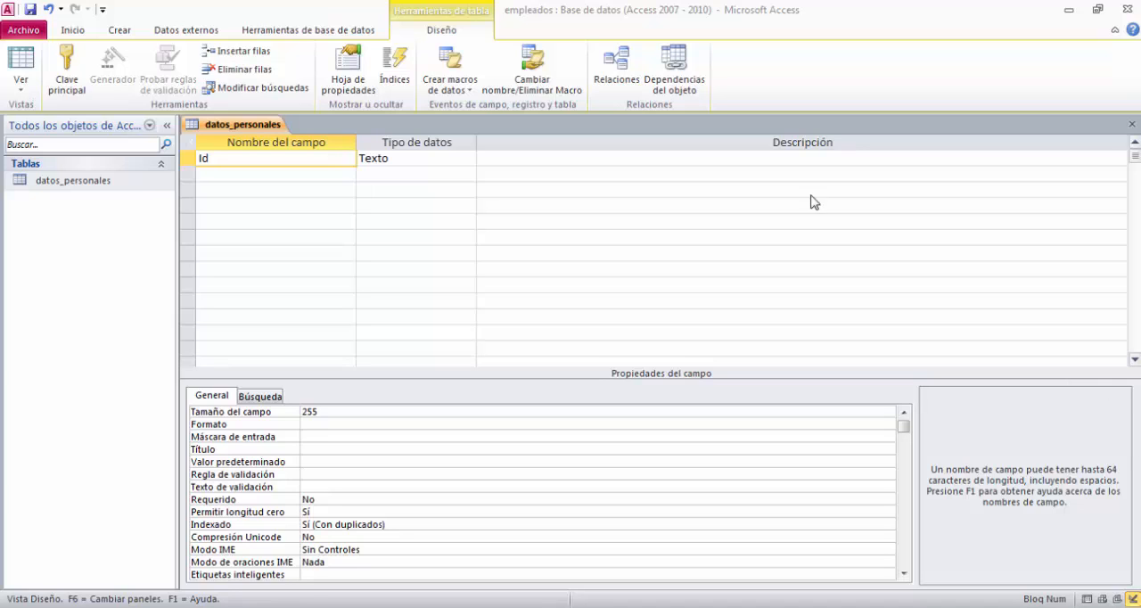
Rename the Id field of the datos_personales table as cod_empleados.
click(342, 161)
key(BackSpace)
key(BackSpace)
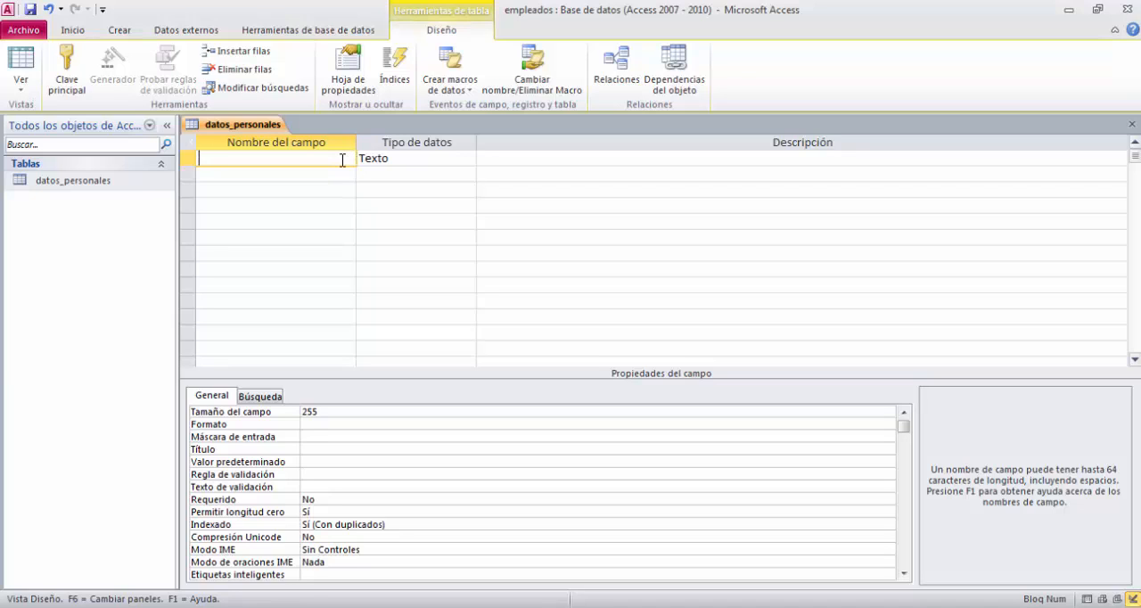
text(cod_empleados)
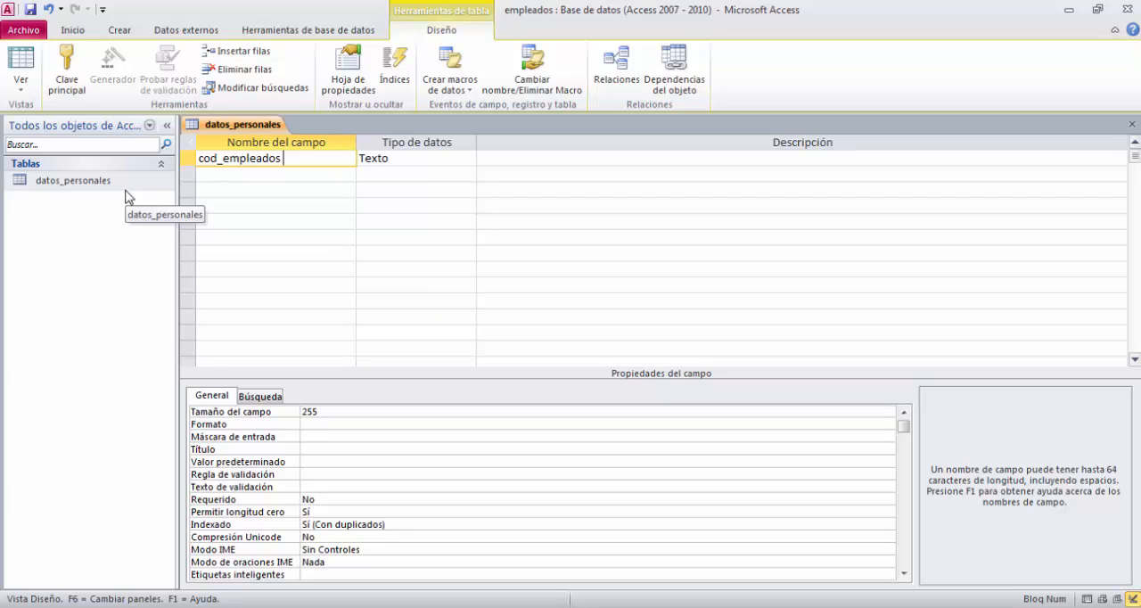
click(317, 201)
click(316, 159)
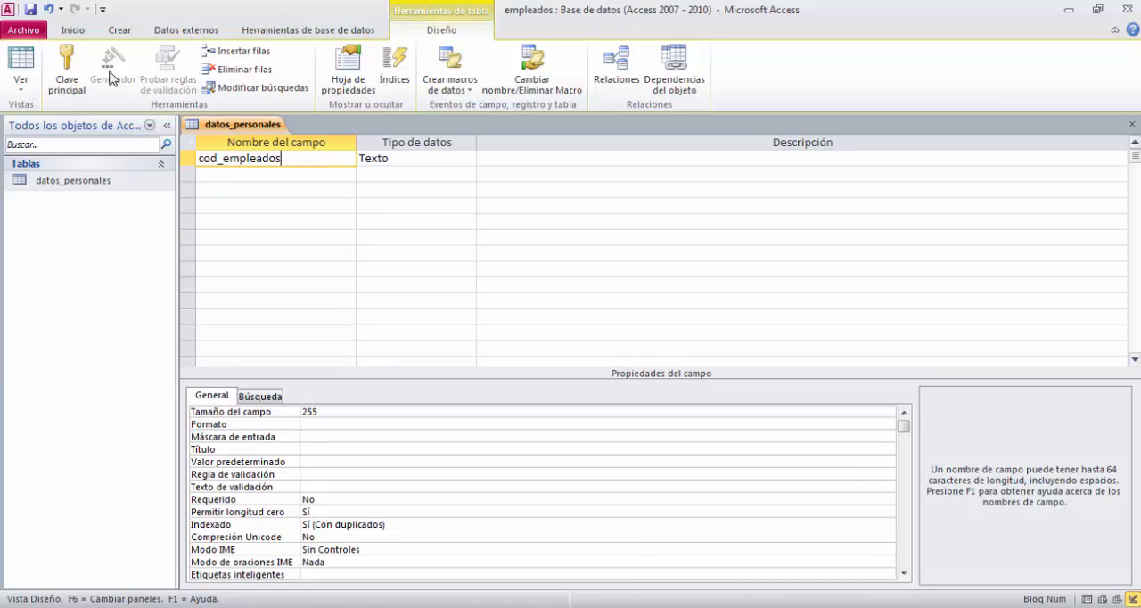
Make the cod_empleados field the table's primary key.
click(67, 76)
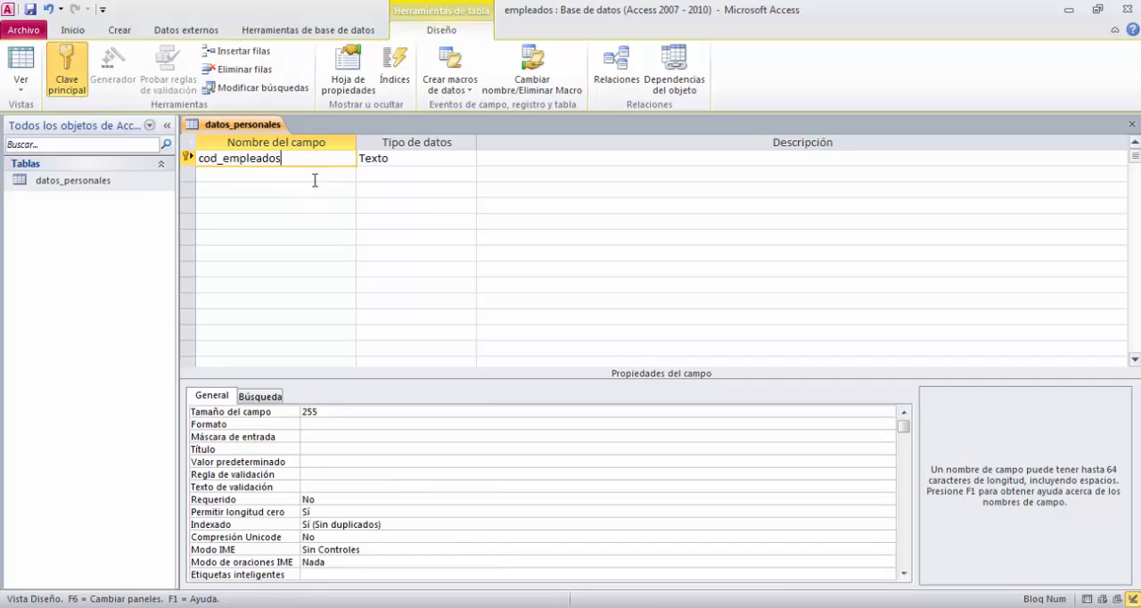
key(Down)
key(Up)
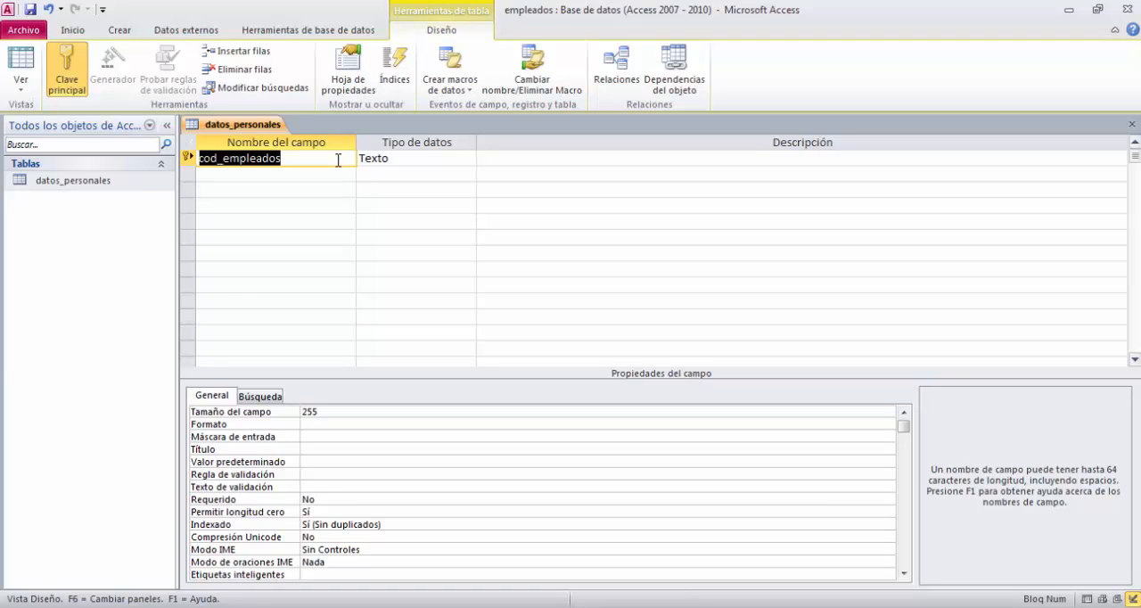
Review the available data types for the cod_empleados field and choose Texto.
click(386, 159)
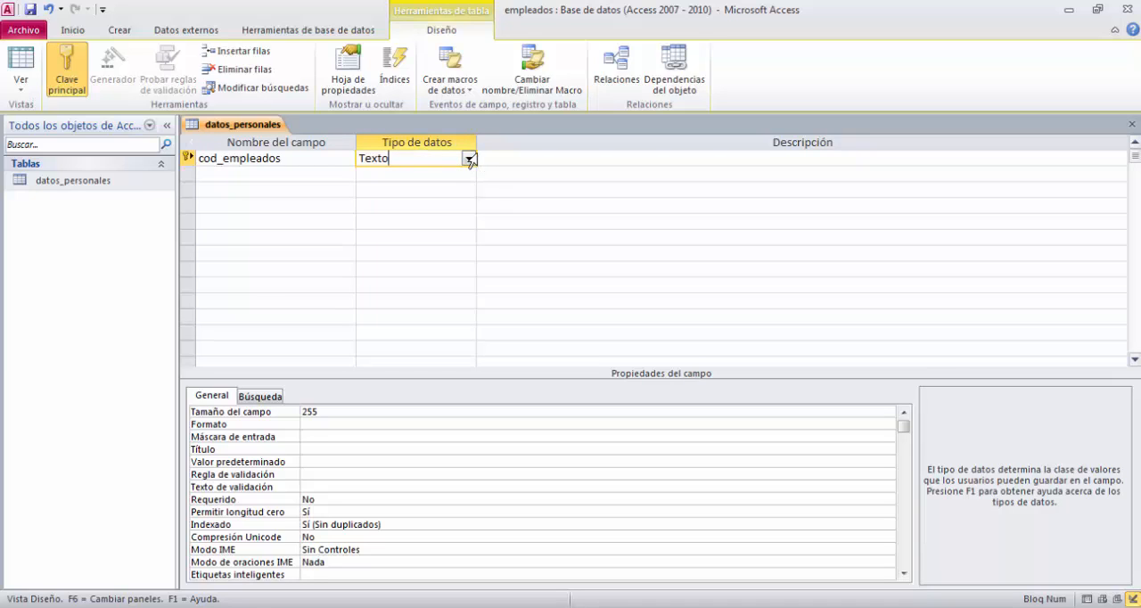
click(468, 159)
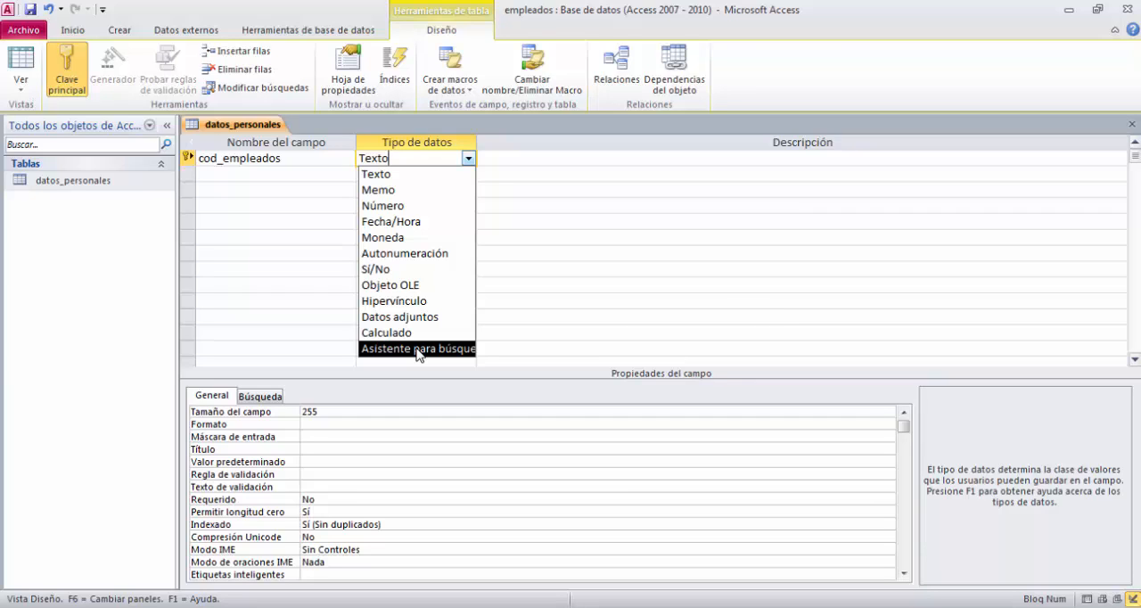
click(471, 159)
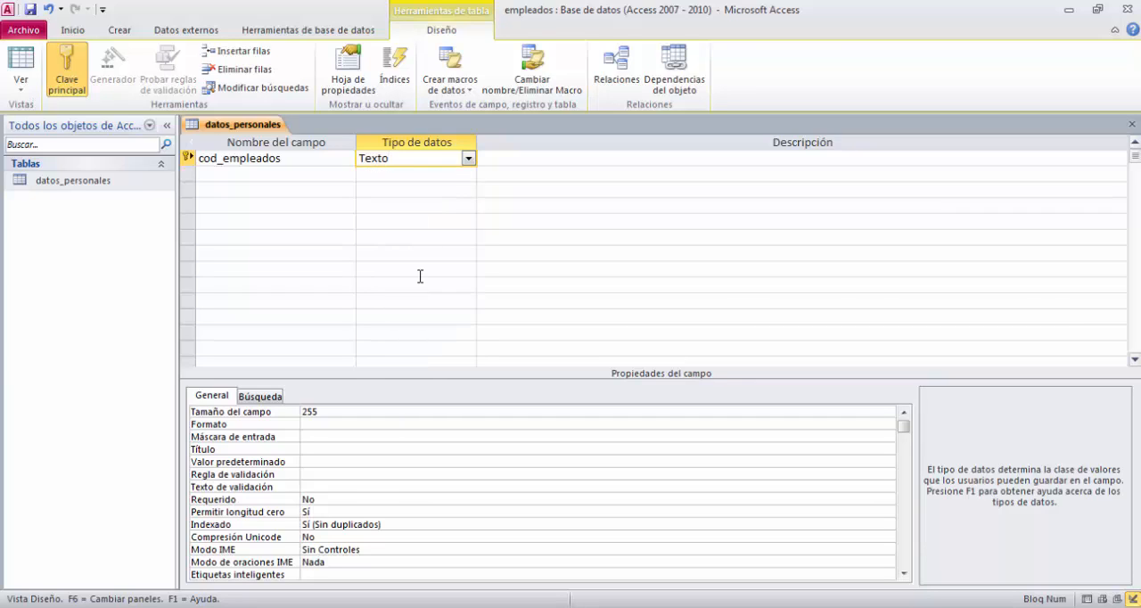
click(469, 159)
click(425, 175)
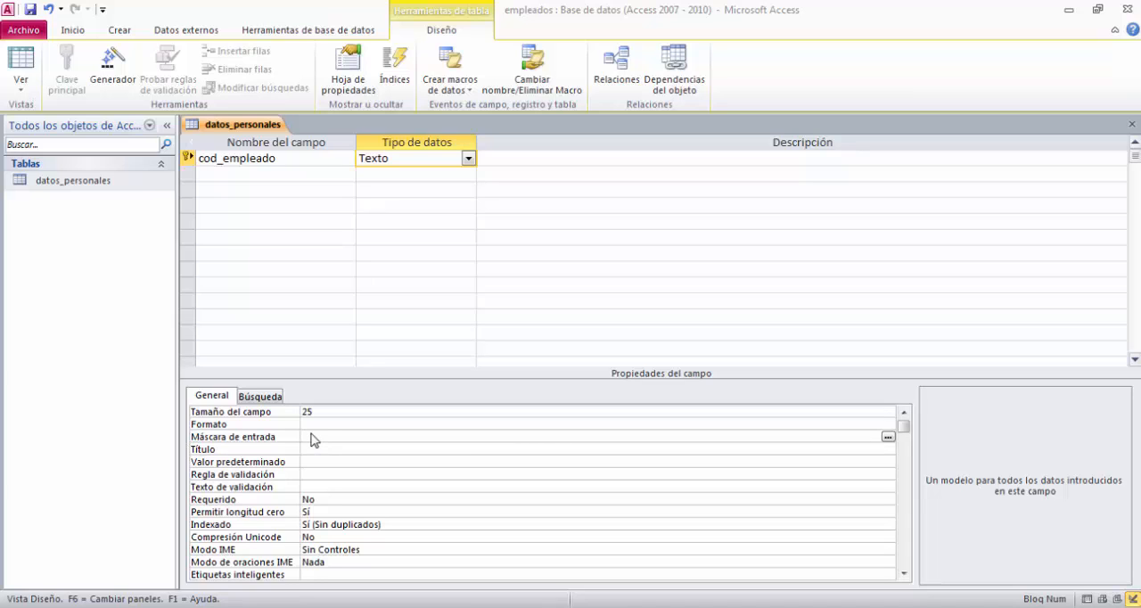
Give the cod_empleado field the input mask 0000-00.
click(313, 436)
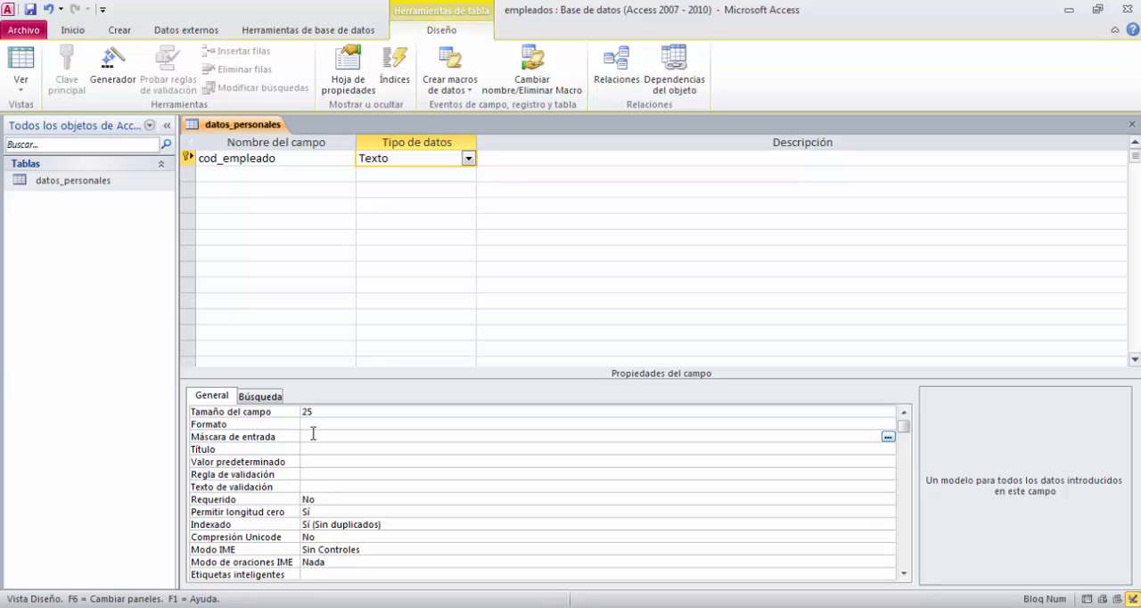
text(0000-00)
click(508, 448)
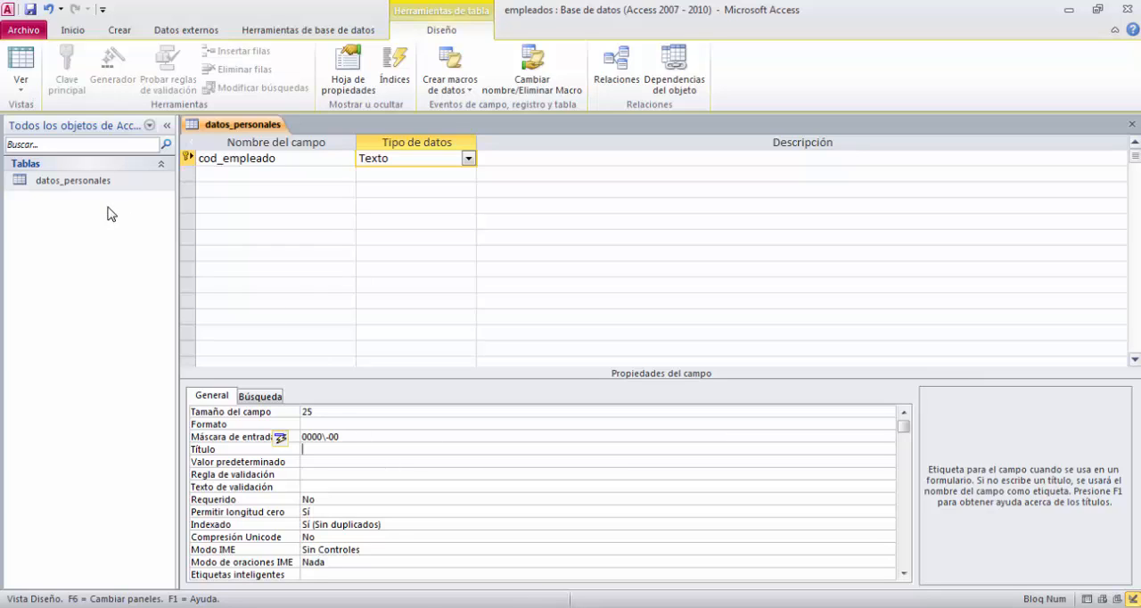
Save the table, switch to Datasheet view and enter a sample employee code in the cod_empleado field of the first record.
click(21, 90)
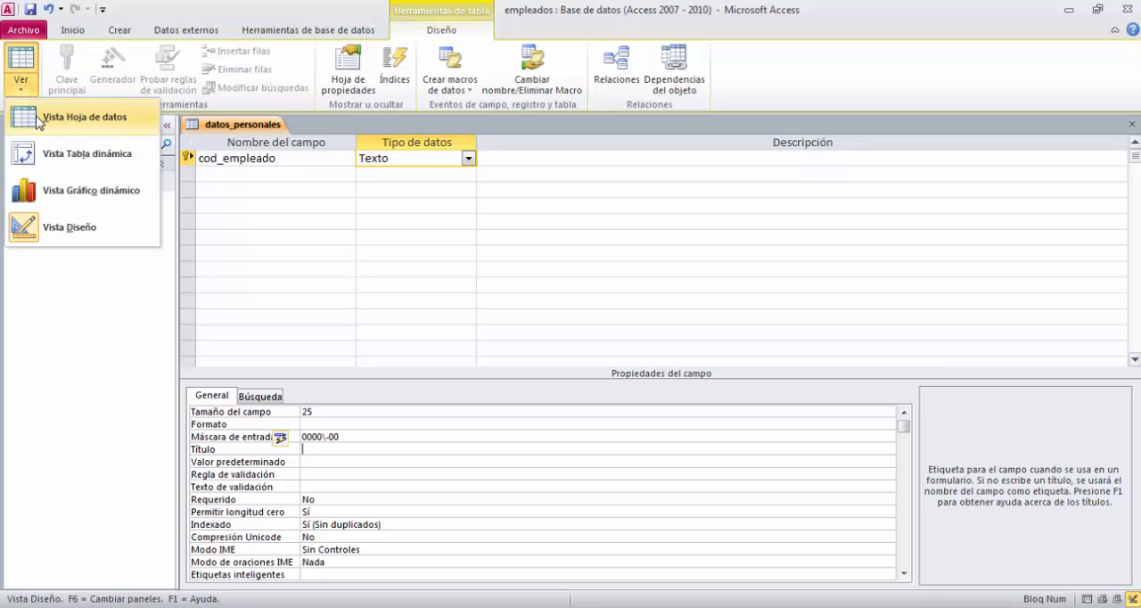
click(38, 122)
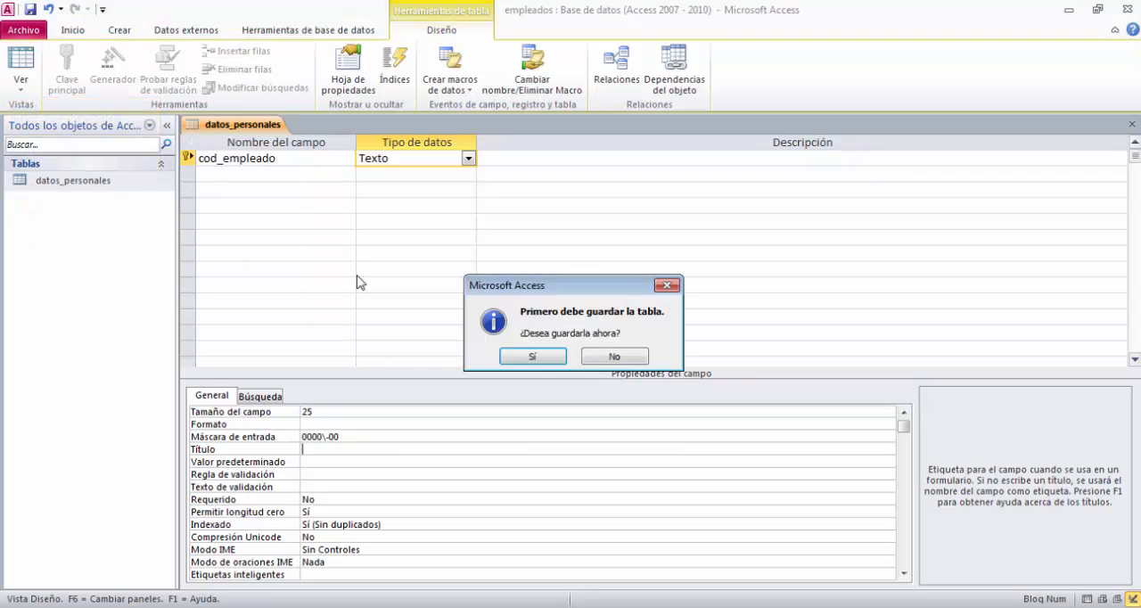
click(540, 358)
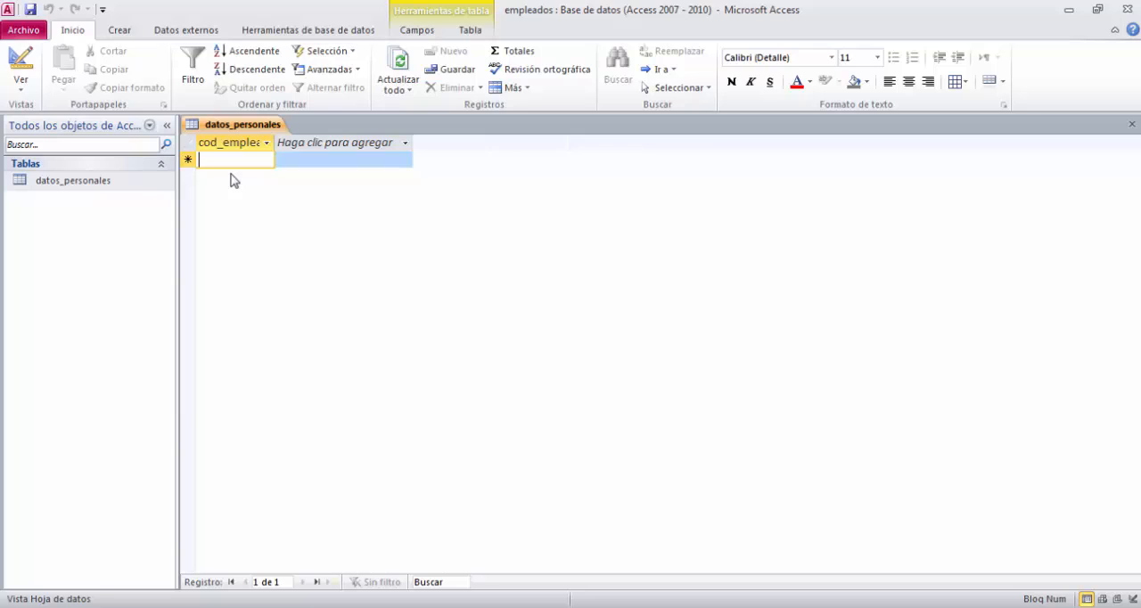
text(1234-)
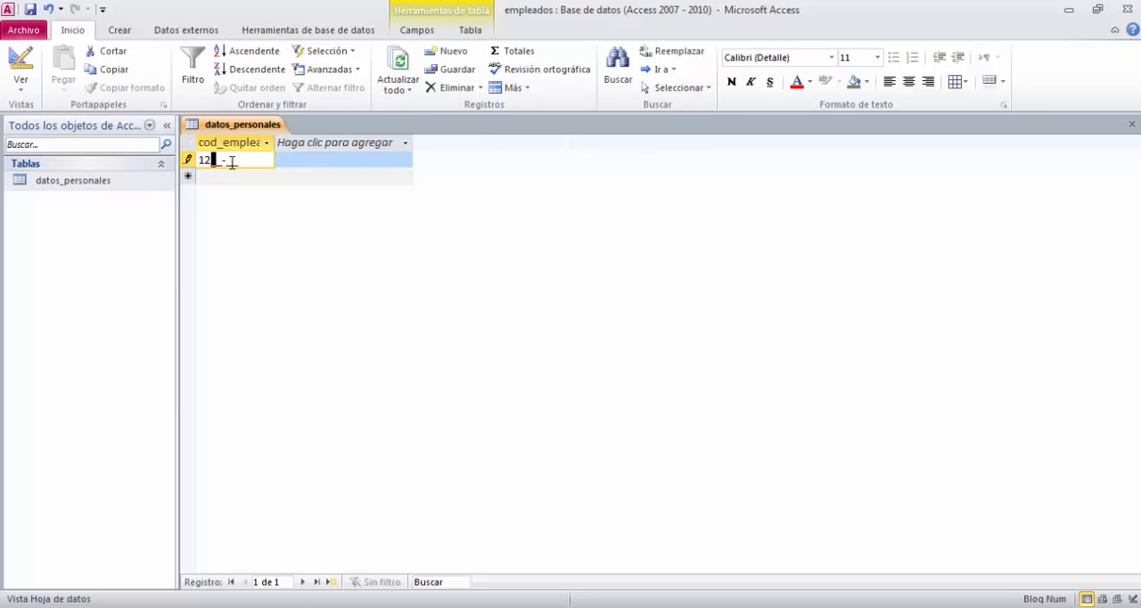
text(96)
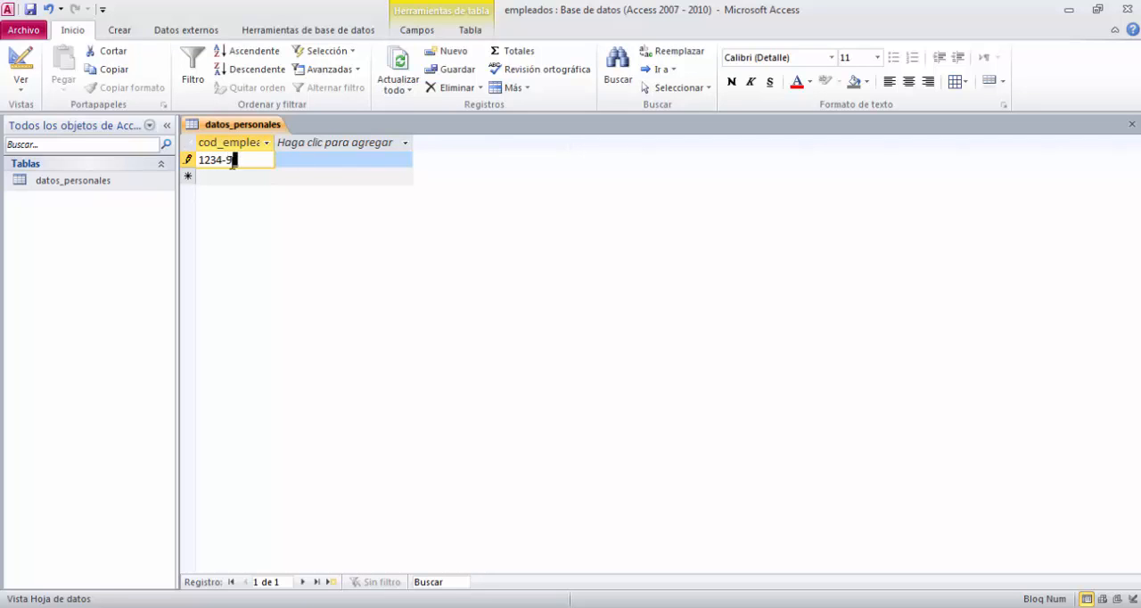